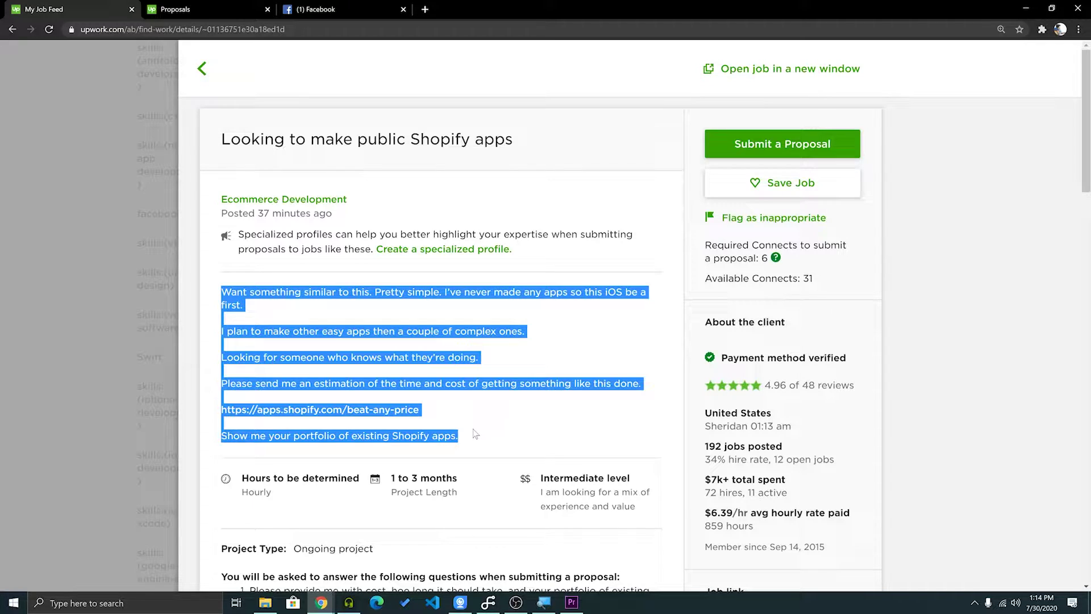
Read the client's full job description in the "Looking to make public Shopify apps" posting.
{"action": "left_click", "coordinate": [476, 427]}
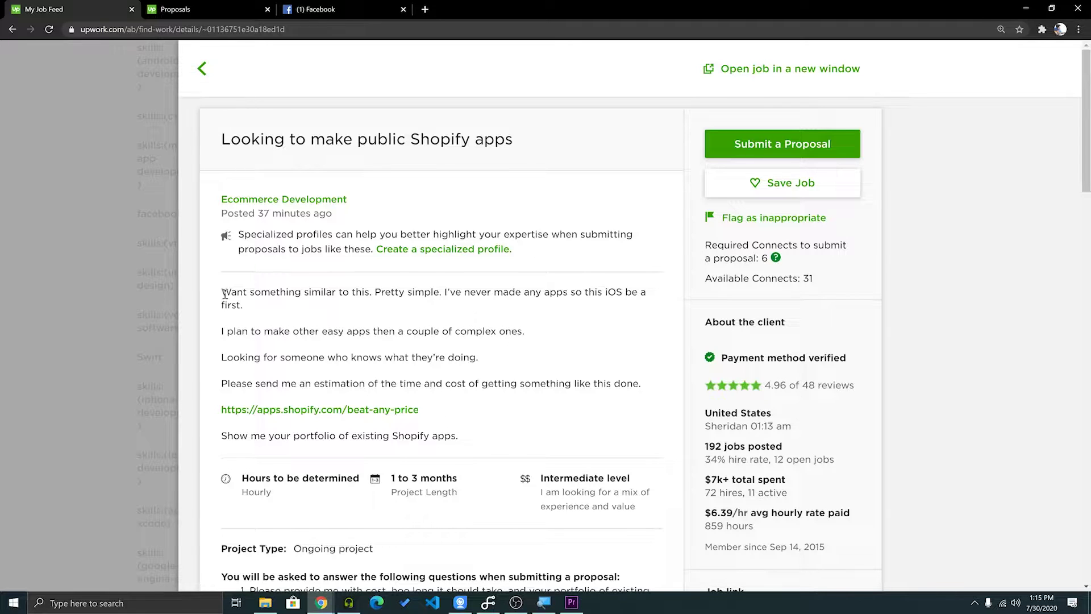
{"action": "left_click_drag", "start_coordinate": [225, 293], "coordinate": [467, 448]}
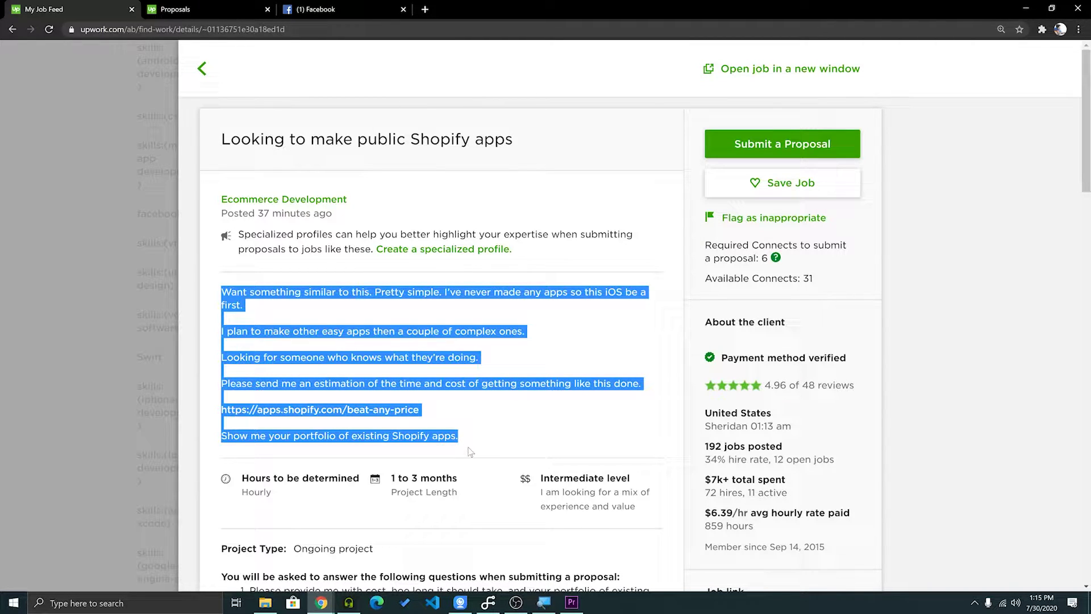
{"action": "left_click", "coordinate": [465, 444]}
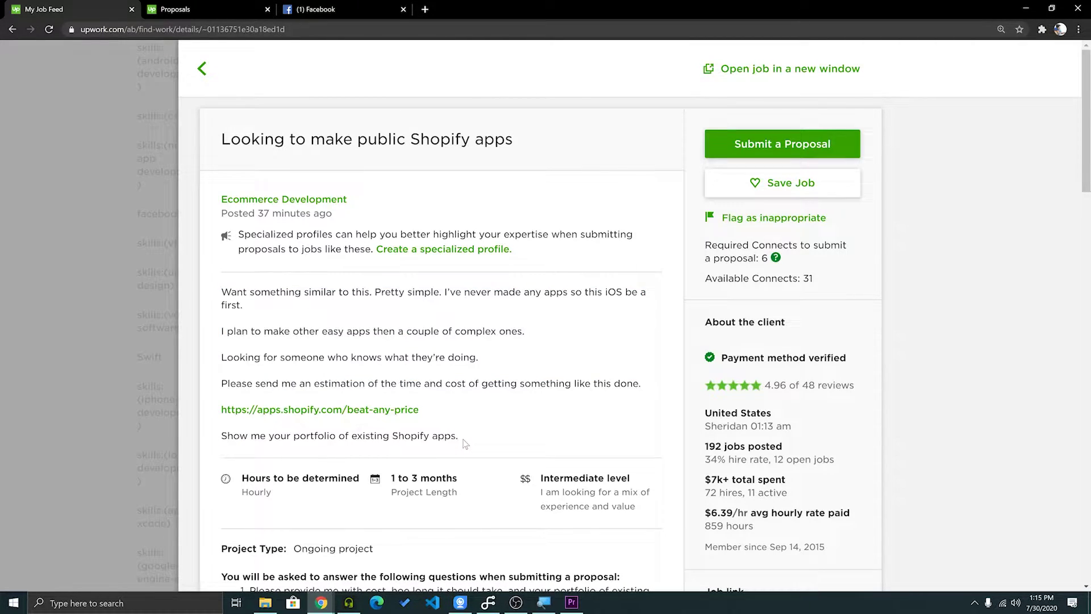
{"action": "left_click_drag", "start_coordinate": [465, 444], "coordinate": [223, 292]}
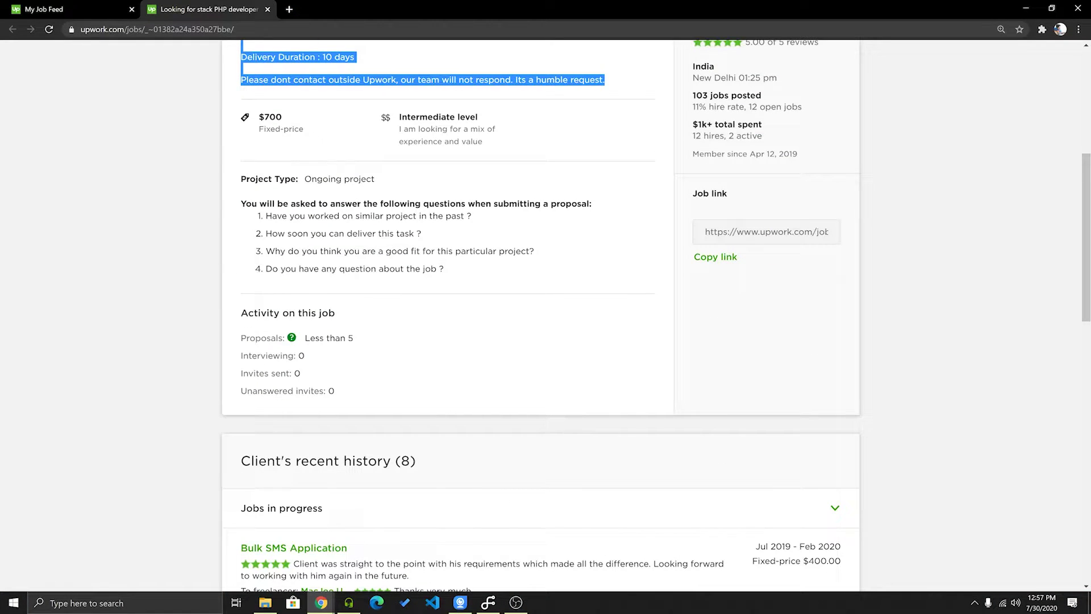
Examine the activity on the stack PHP developer job, including proposals, interviewing, invites sent and unanswered invites.
{"action": "left_click_drag", "start_coordinate": [241, 313], "coordinate": [336, 313]}
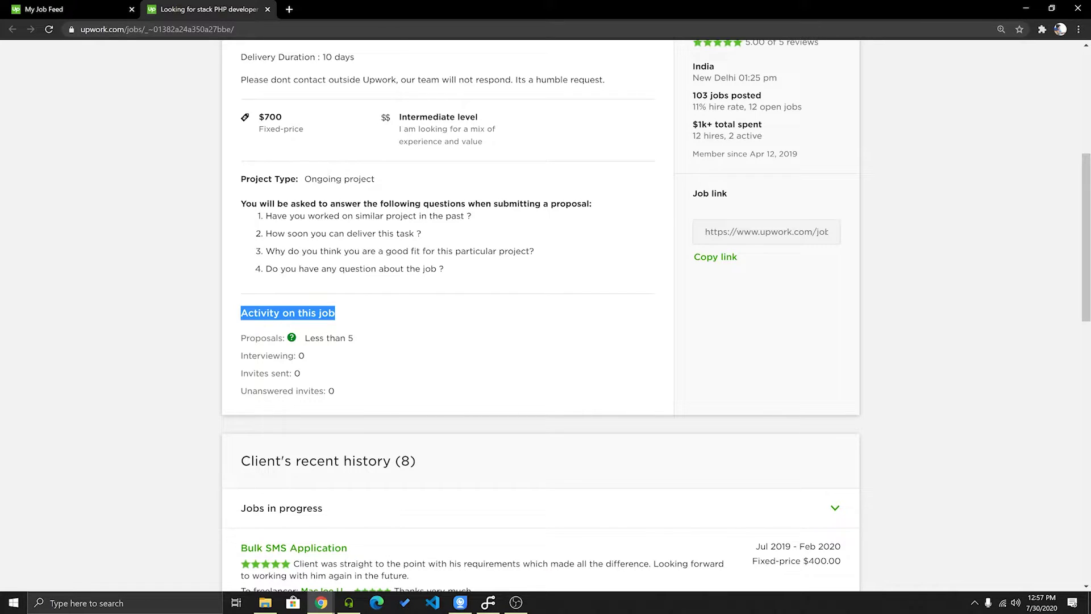
{"action": "left_click_drag", "start_coordinate": [241, 338], "coordinate": [345, 338]}
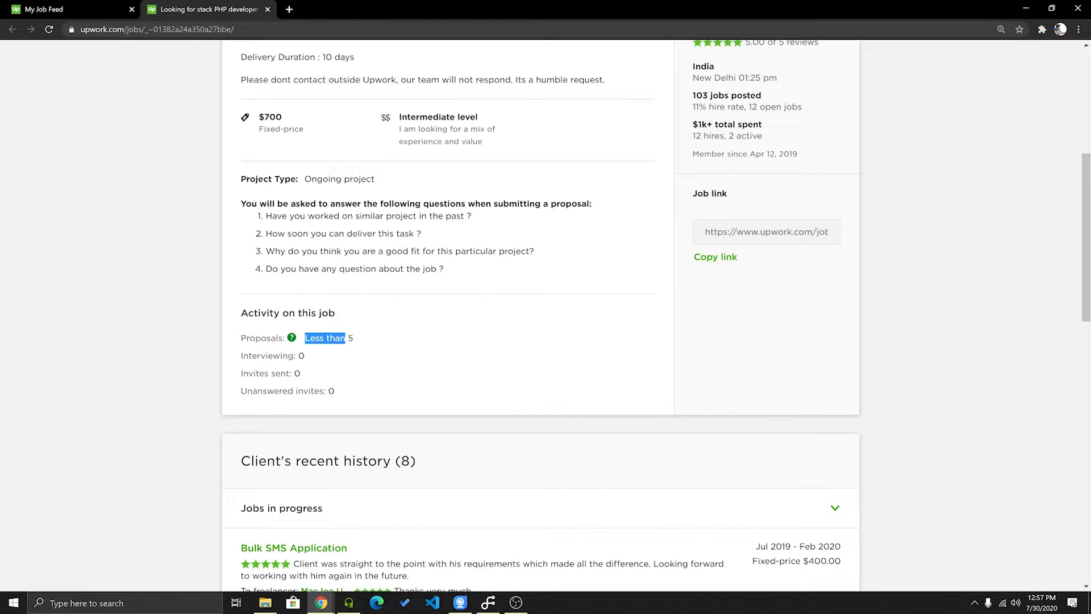
{"action": "left_click_drag", "start_coordinate": [240, 355], "coordinate": [328, 391]}
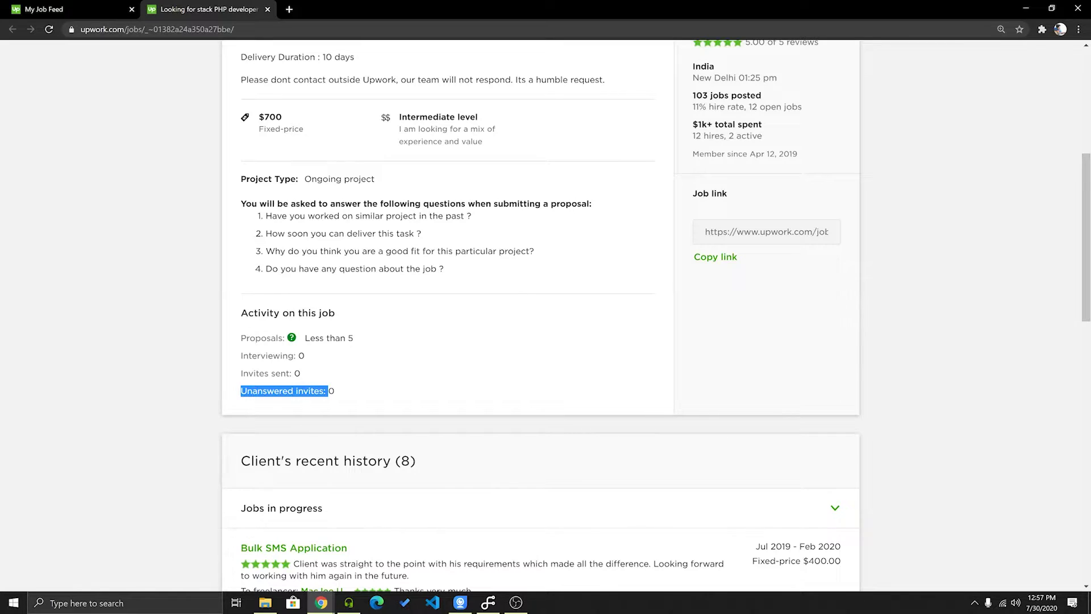
{"action": "left_click", "coordinate": [328, 390]}
{"action": "left_click_drag", "start_coordinate": [305, 338], "coordinate": [354, 338]}
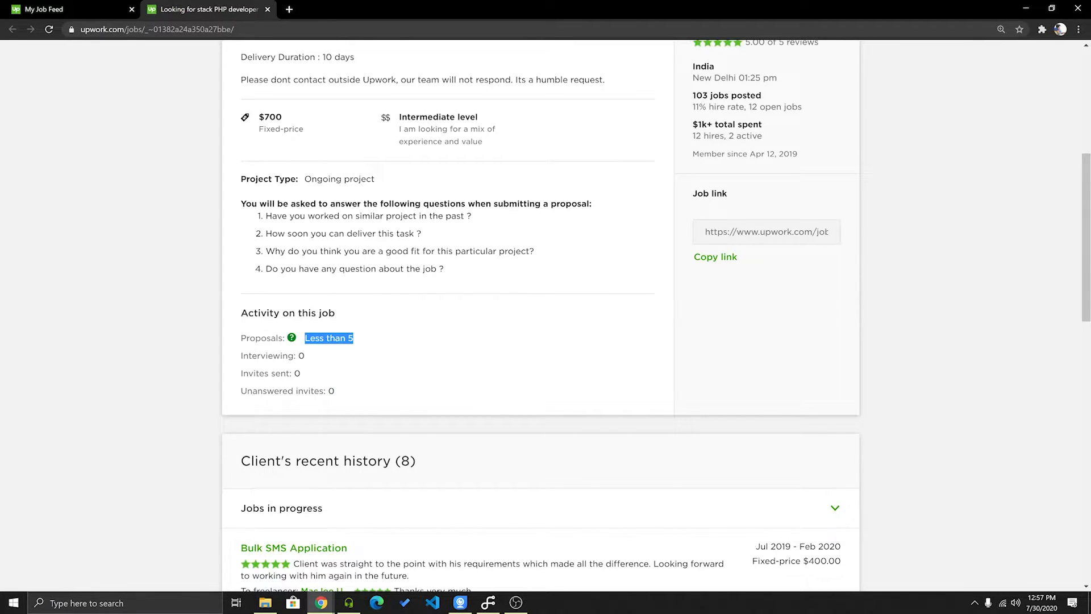
Review the client's recent history on the stack PHP developer posting, including past jobs, ratings and prices.
{"action": "scroll", "coordinate": [545, 313], "scroll_direction": "down", "scroll_amount": 5}
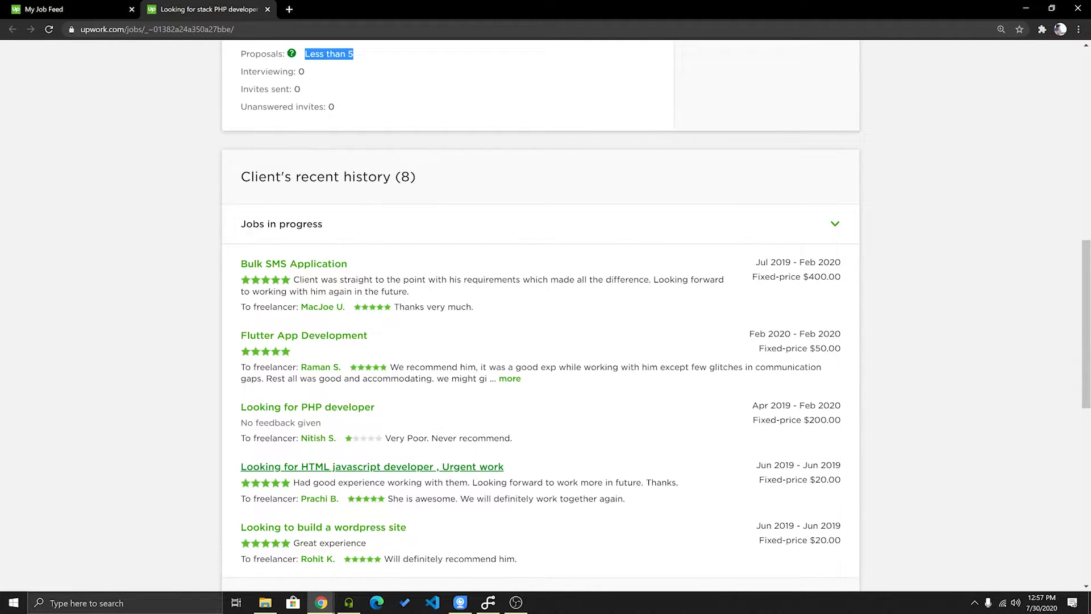
{"action": "scroll", "coordinate": [540, 313], "scroll_direction": "down", "scroll_amount": 3}
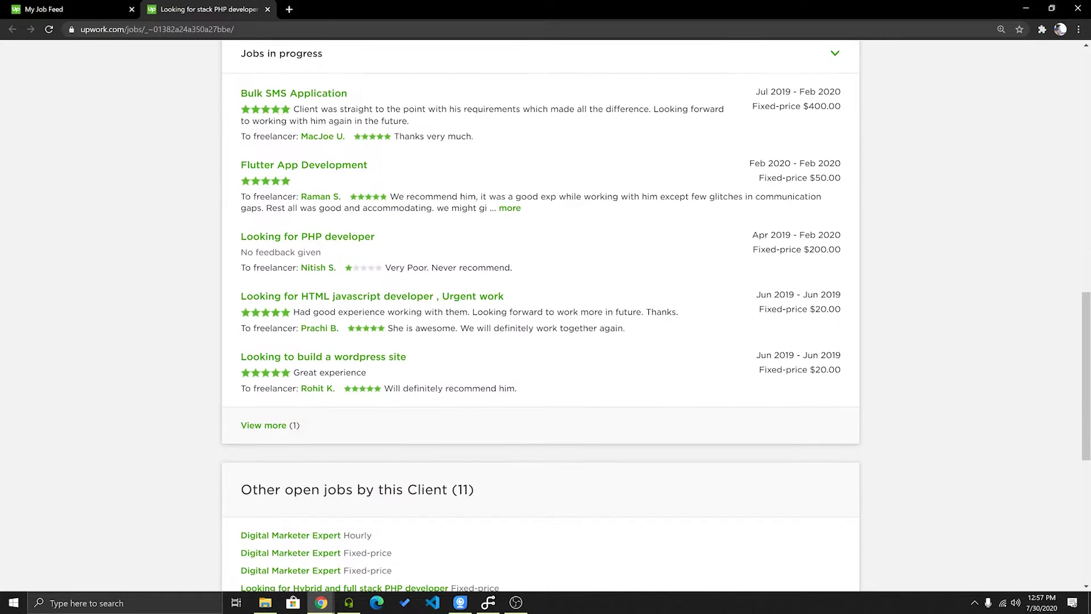
{"action": "scroll", "coordinate": [540, 312], "scroll_direction": "down", "scroll_amount": 2}
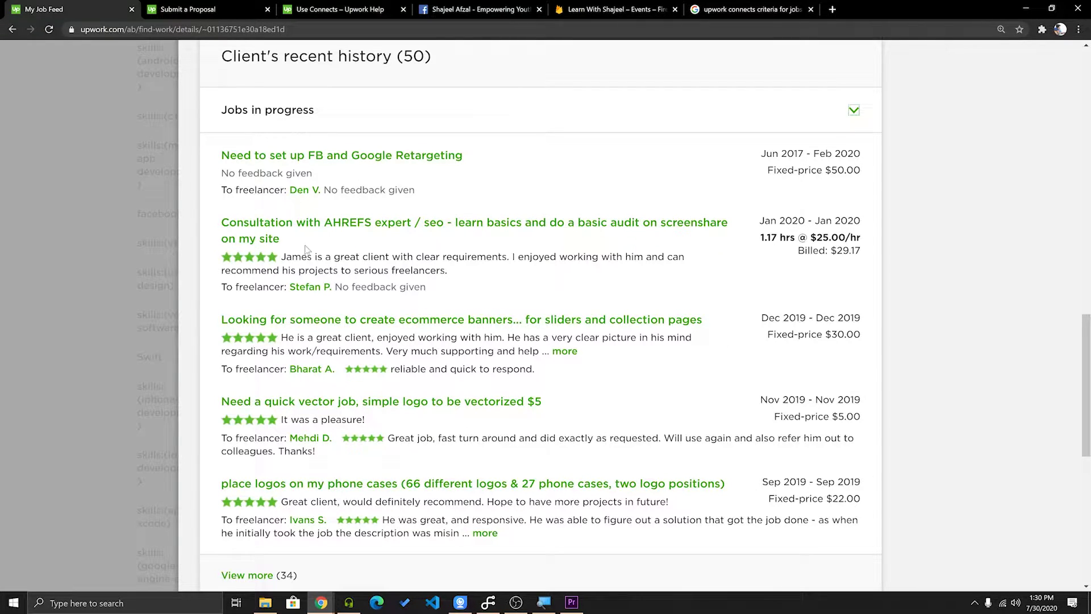
Expand the Shopify client's recent history several times and review the feedback and amounts for past jobs.
{"action": "scroll", "coordinate": [339, 469], "scroll_direction": "down", "scroll_amount": 1}
{"action": "left_click", "coordinate": [266, 518]}
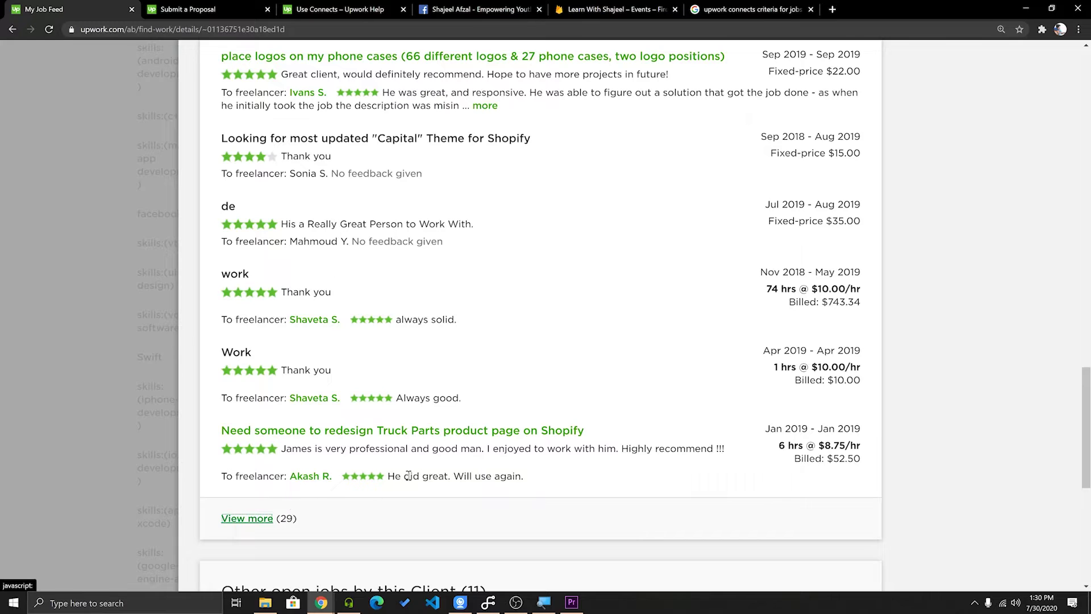
{"action": "left_click", "coordinate": [255, 519]}
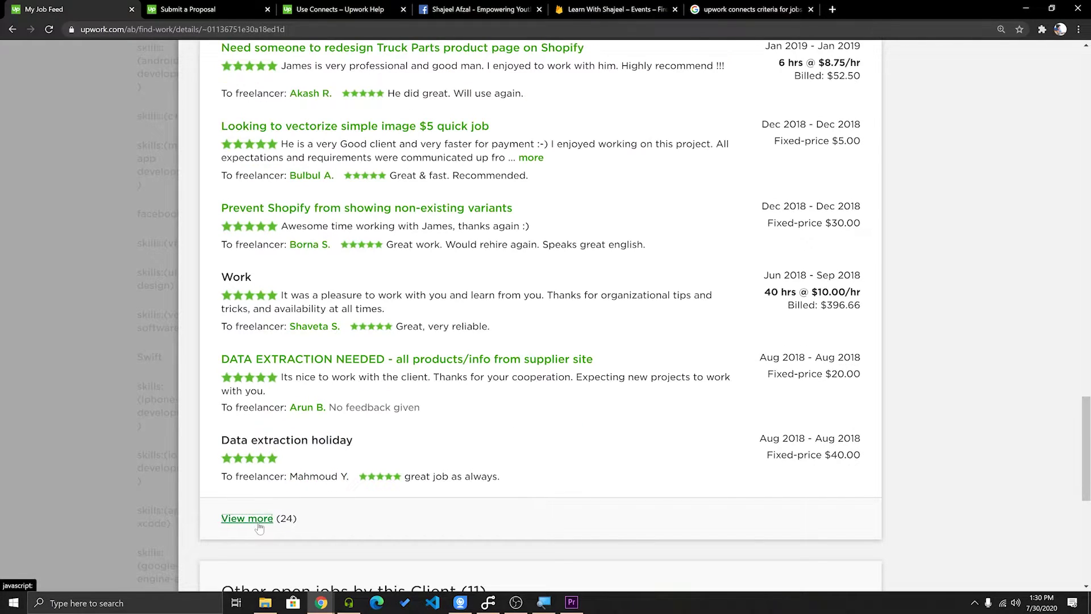
{"action": "left_click", "coordinate": [243, 518]}
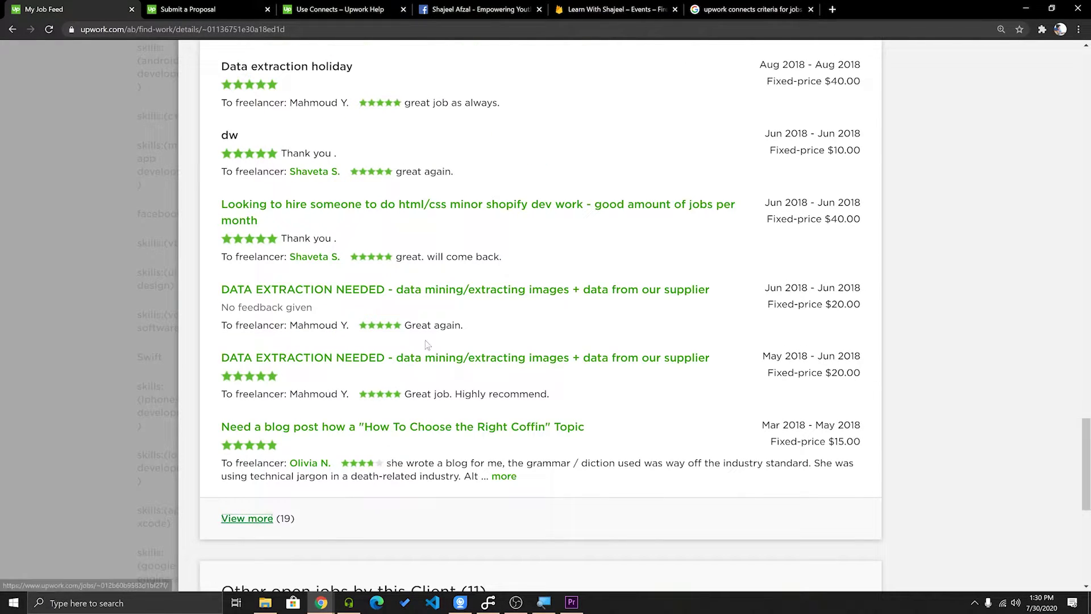
{"action": "scroll", "coordinate": [430, 327], "scroll_direction": "up", "scroll_amount": 2}
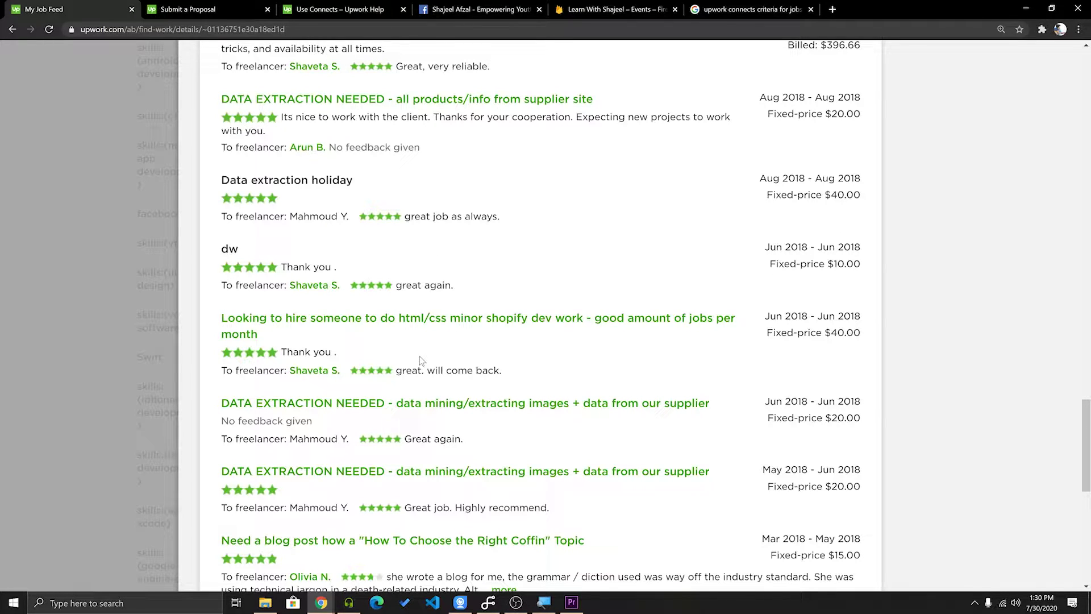
{"action": "scroll", "coordinate": [389, 313], "scroll_direction": "down", "scroll_amount": 3}
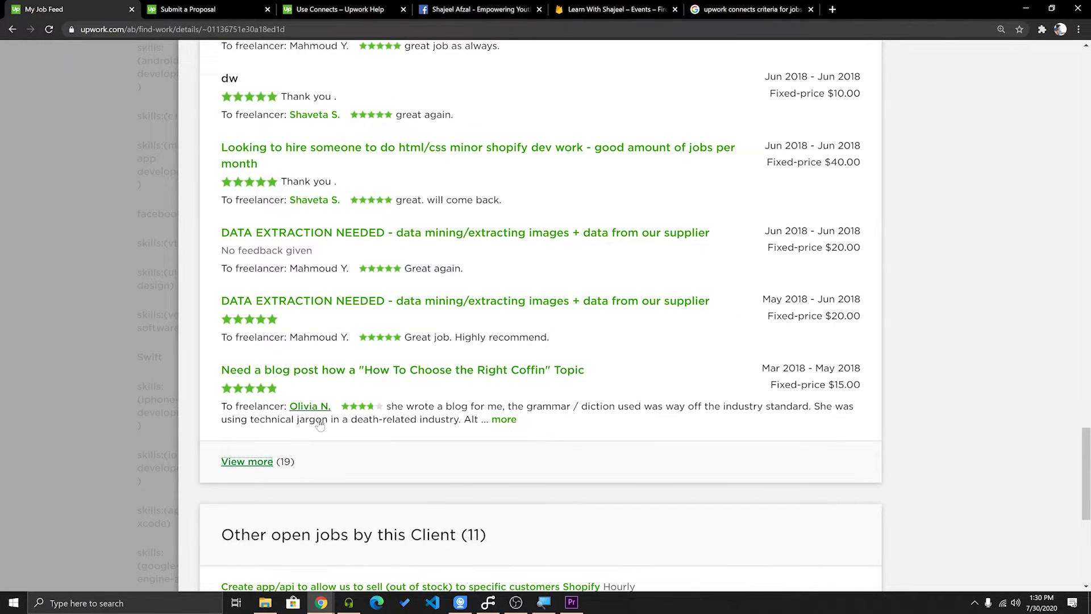
{"action": "left_click", "coordinate": [259, 463]}
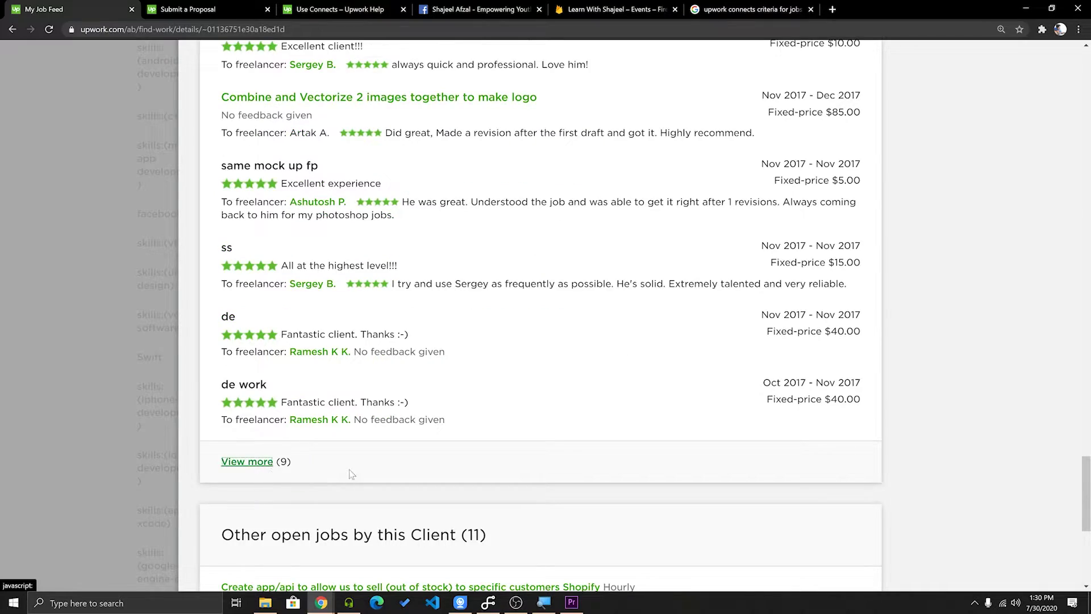
{"action": "scroll", "coordinate": [589, 355], "scroll_direction": "up", "scroll_amount": 6}
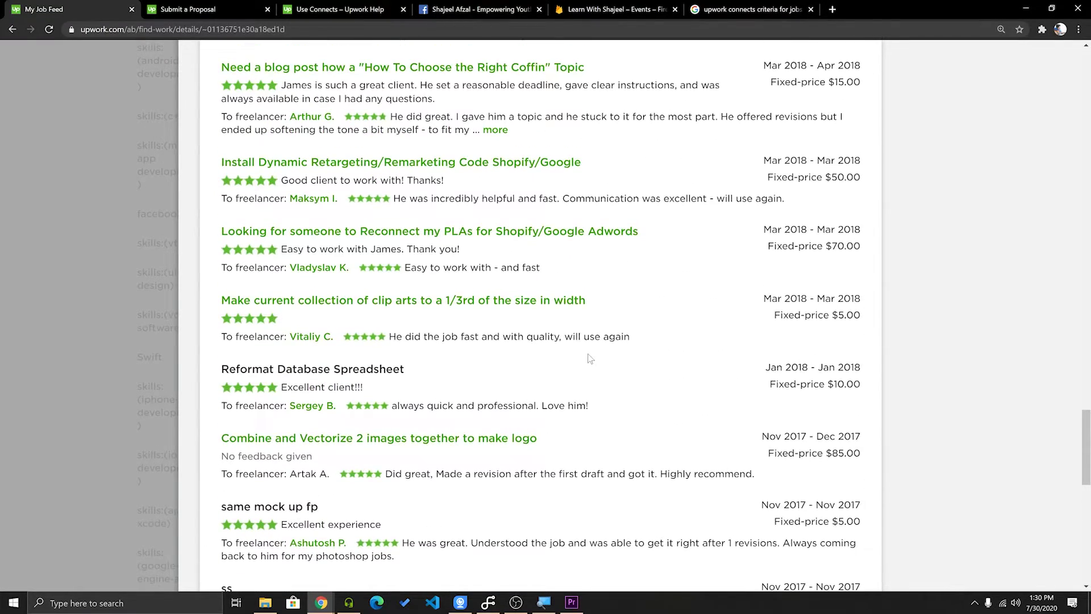
{"action": "scroll", "coordinate": [588, 356], "scroll_direction": "up", "scroll_amount": 12}
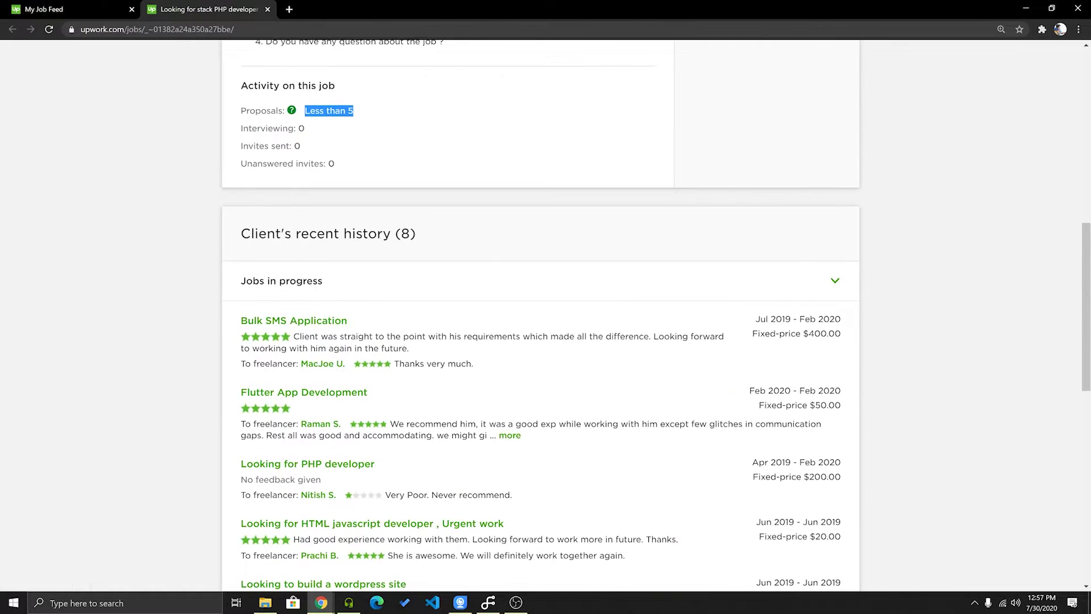
Start a proposal for the stack PHP developer job, trying the AppSol360 agency option before choosing to submit as a freelancer.
{"action": "scroll", "coordinate": [540, 312], "scroll_direction": "up", "scroll_amount": 15}
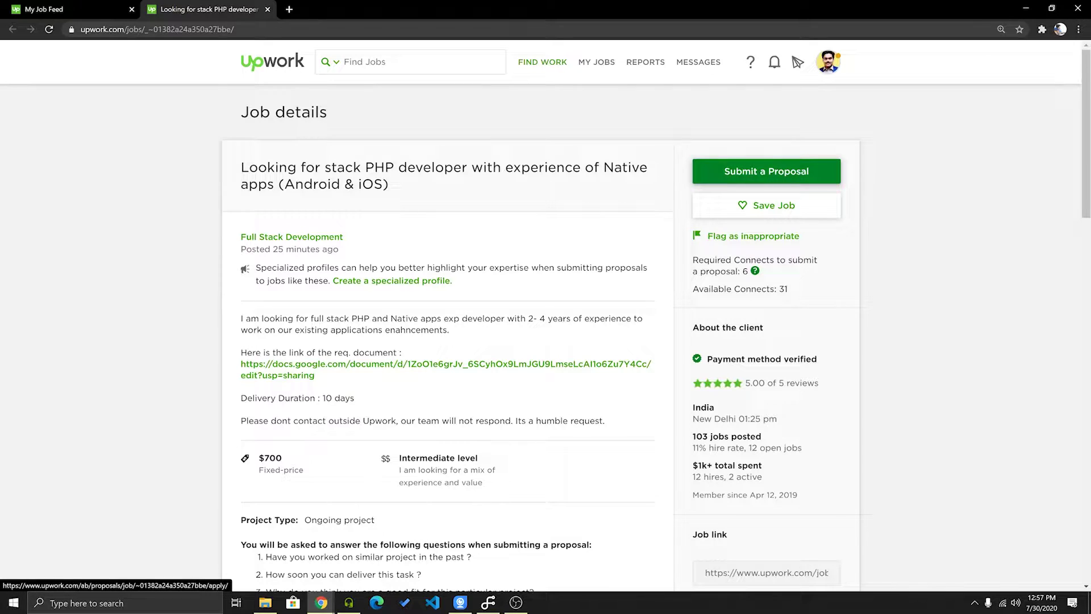
{"action": "left_click", "coordinate": [765, 171]}
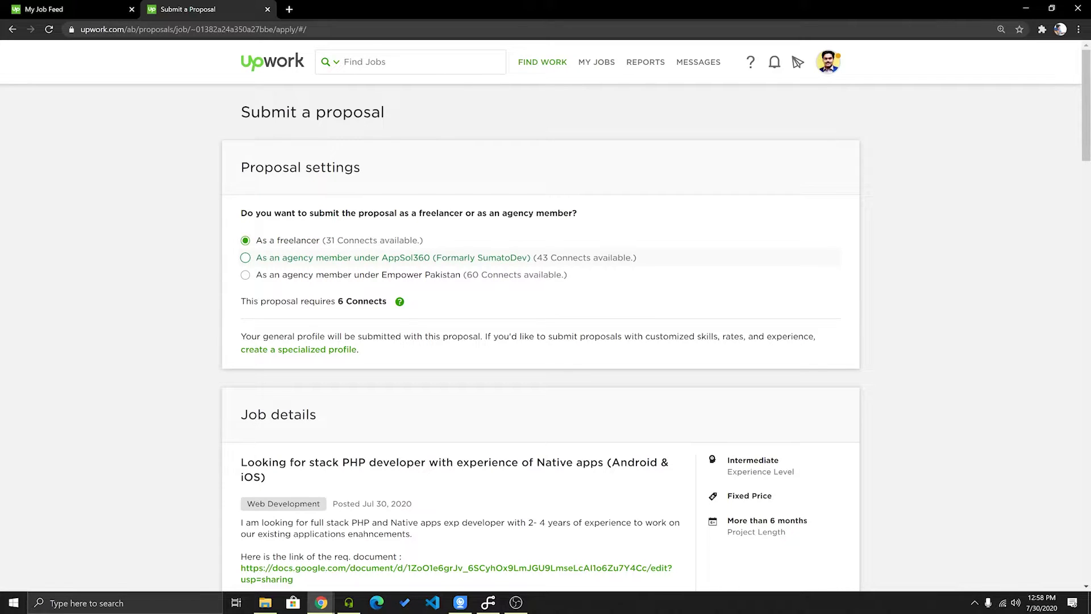
{"action": "left_click", "coordinate": [245, 258]}
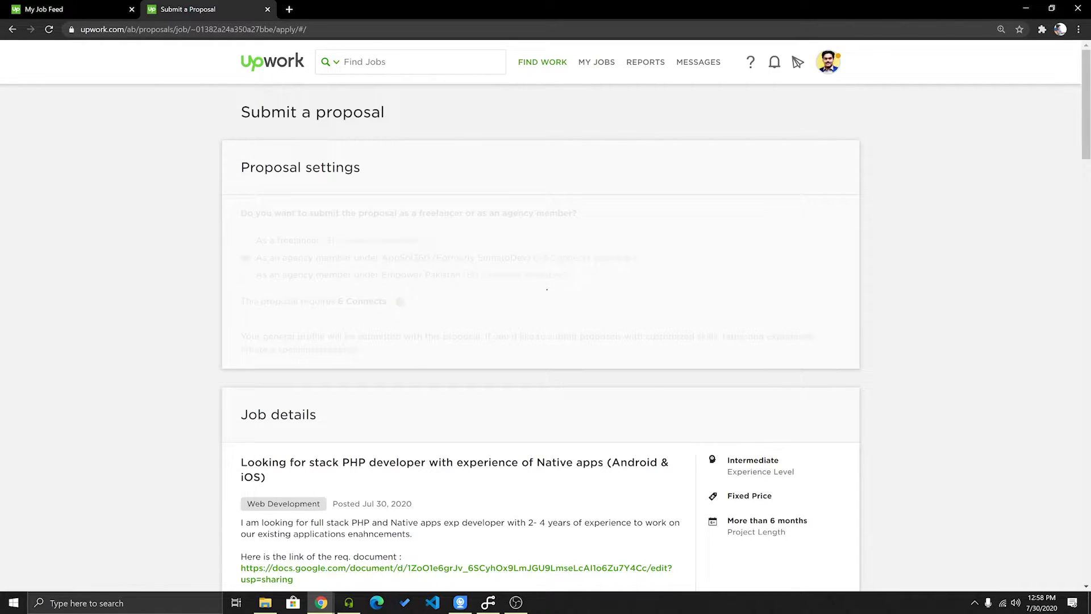
{"action": "left_click", "coordinate": [245, 240]}
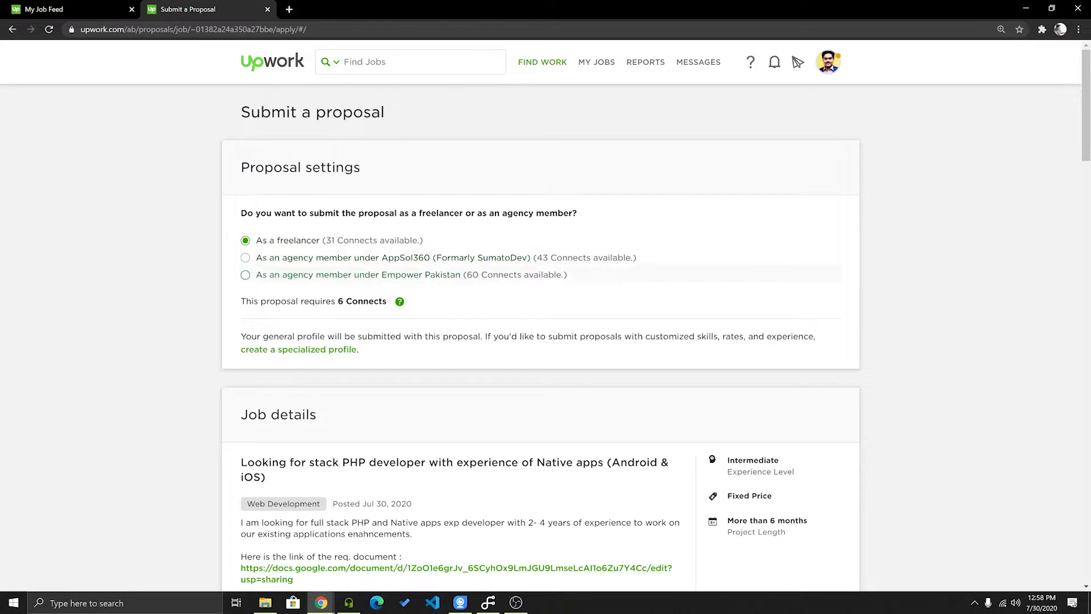
Enlarge the page to 125% and highlight the line stating how many Connects the proposal requires.
{"action": "left_click_drag", "start_coordinate": [240, 302], "coordinate": [390, 301]}
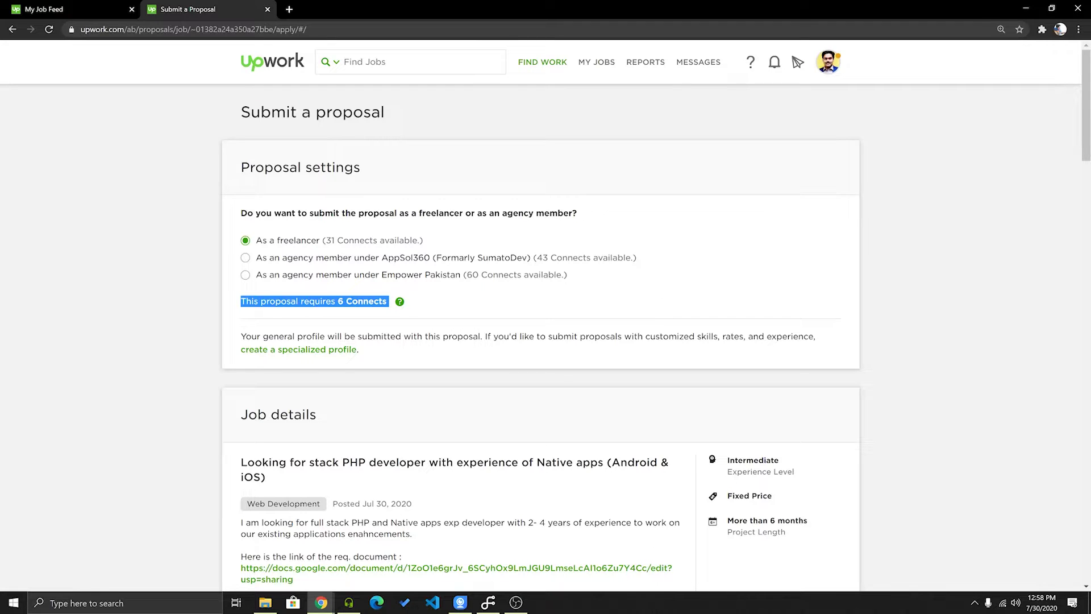
{"action": "key", "text": "ctrl+plus"}
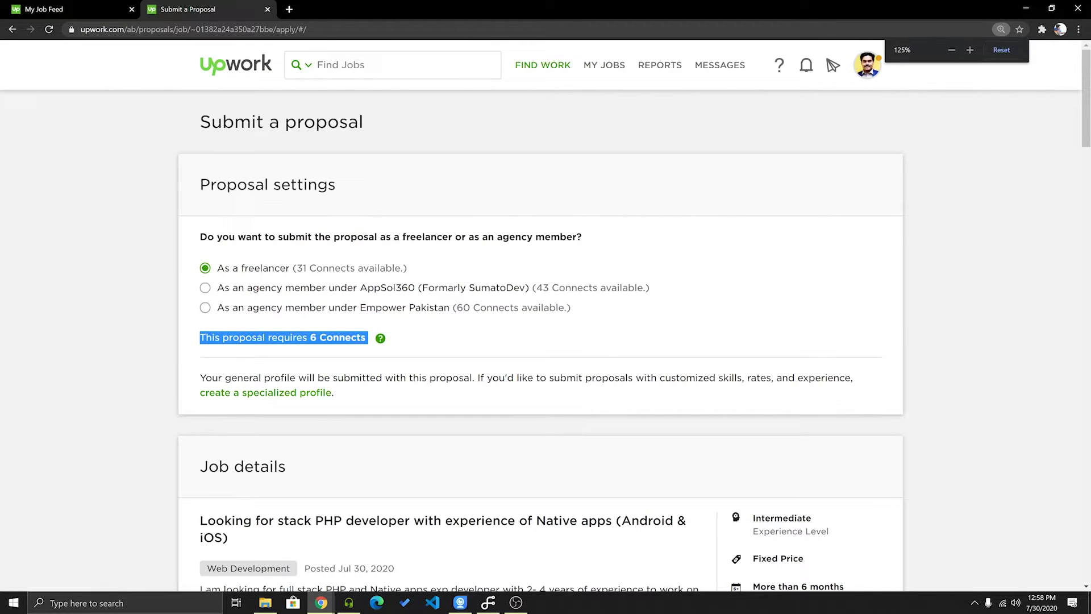
{"action": "left_click_drag", "start_coordinate": [200, 337], "coordinate": [368, 337]}
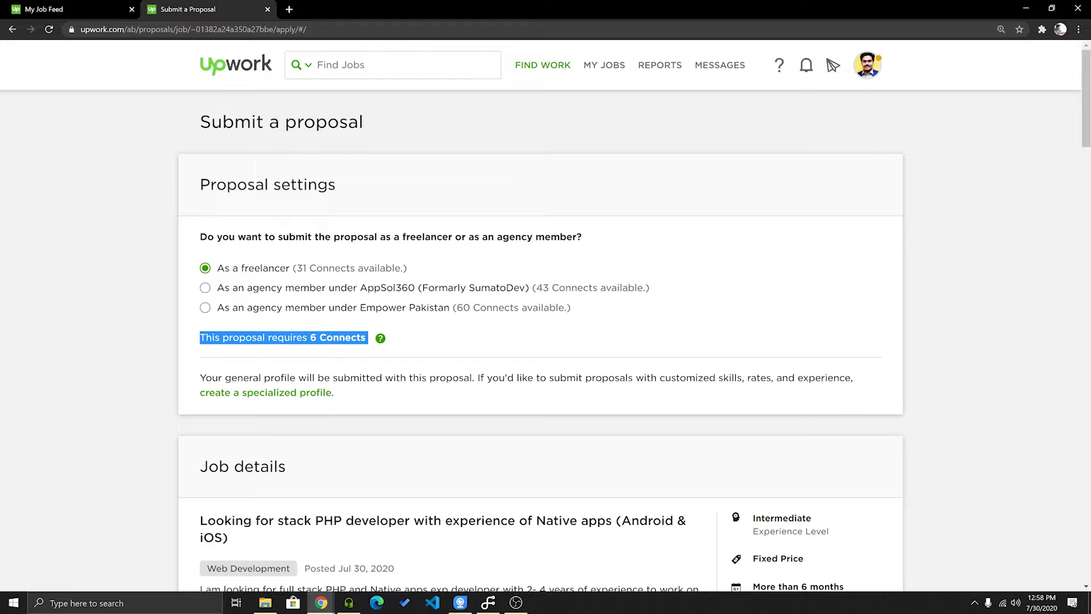
Review the job description shown in the proposal's job details section.
{"action": "scroll", "coordinate": [540, 316], "scroll_direction": "down", "scroll_amount": 2}
{"action": "scroll", "coordinate": [545, 316], "scroll_direction": "down", "scroll_amount": 2}
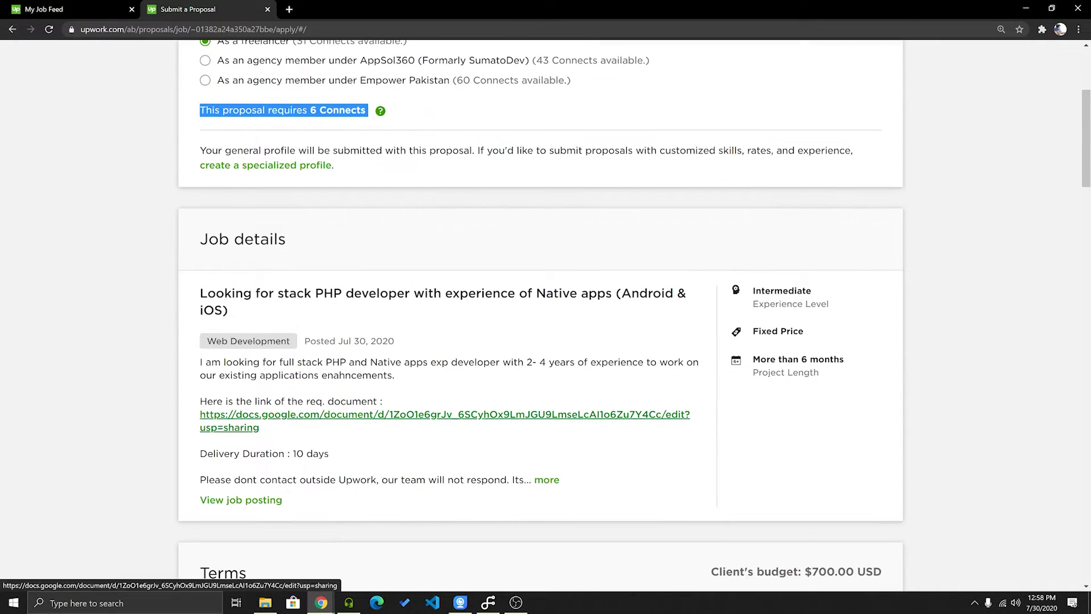
{"action": "left_click_drag", "start_coordinate": [202, 335], "coordinate": [377, 500]}
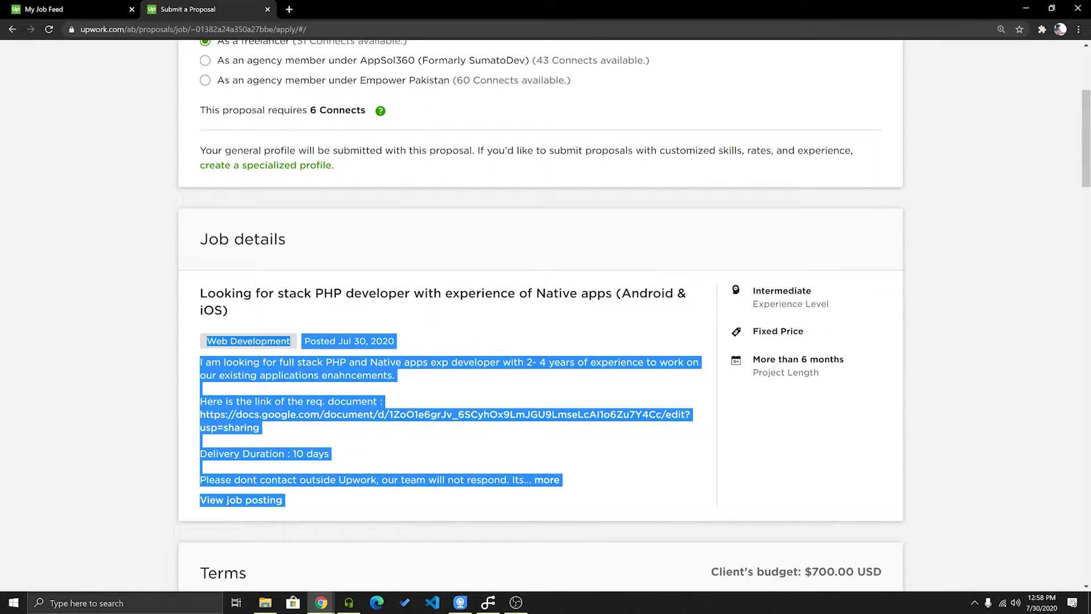
{"action": "left_click", "coordinate": [376, 500]}
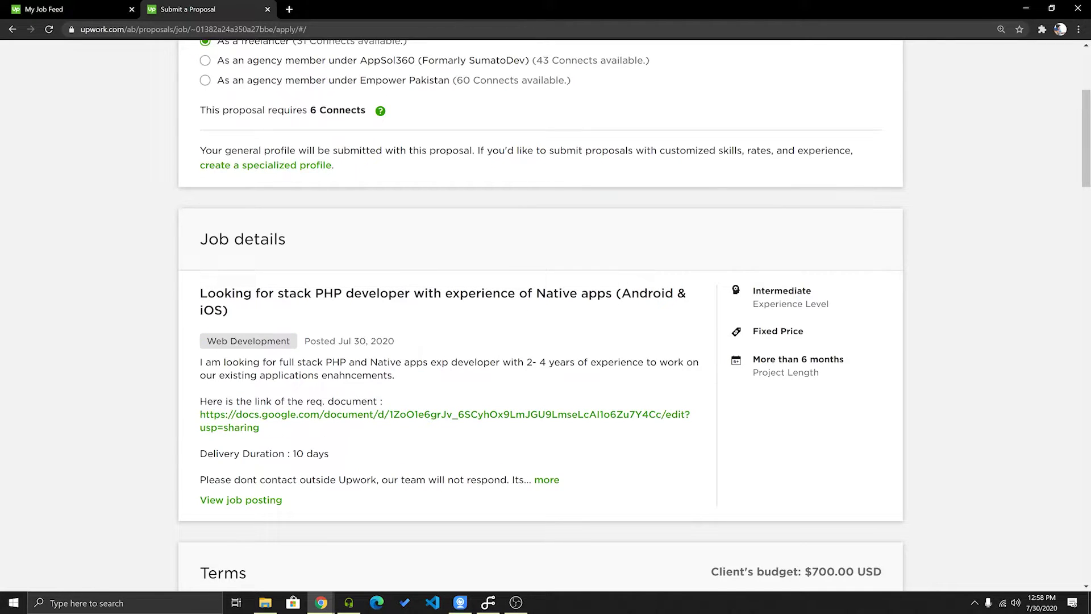
Look at the by-project payment option in the proposal terms and set payment back to by milestone.
{"action": "scroll", "coordinate": [546, 315], "scroll_direction": "down", "scroll_amount": 7}
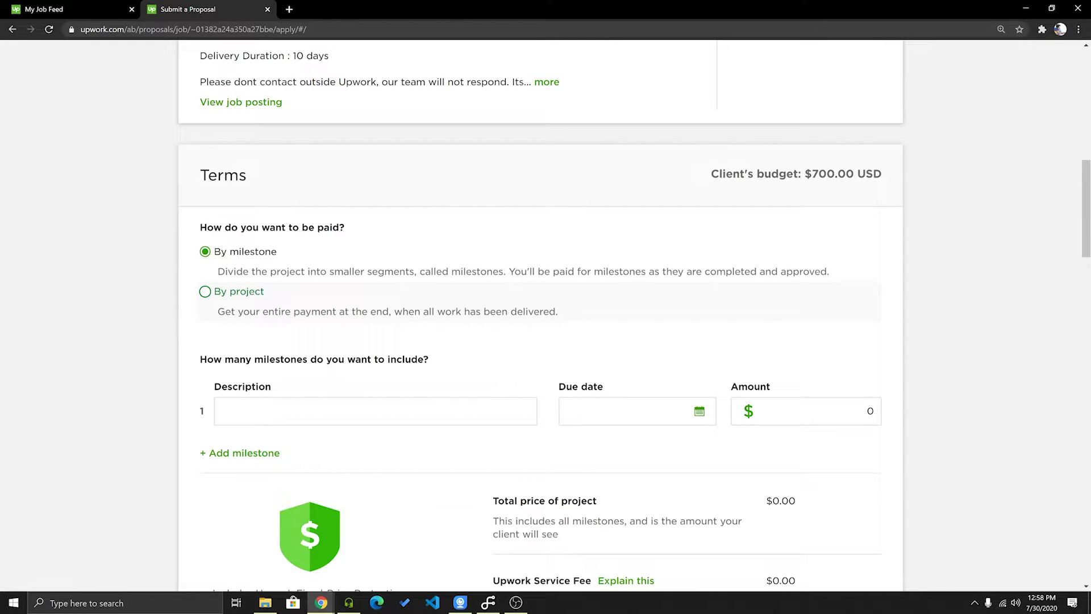
{"action": "left_click", "coordinate": [205, 291]}
{"action": "left_click", "coordinate": [206, 251]}
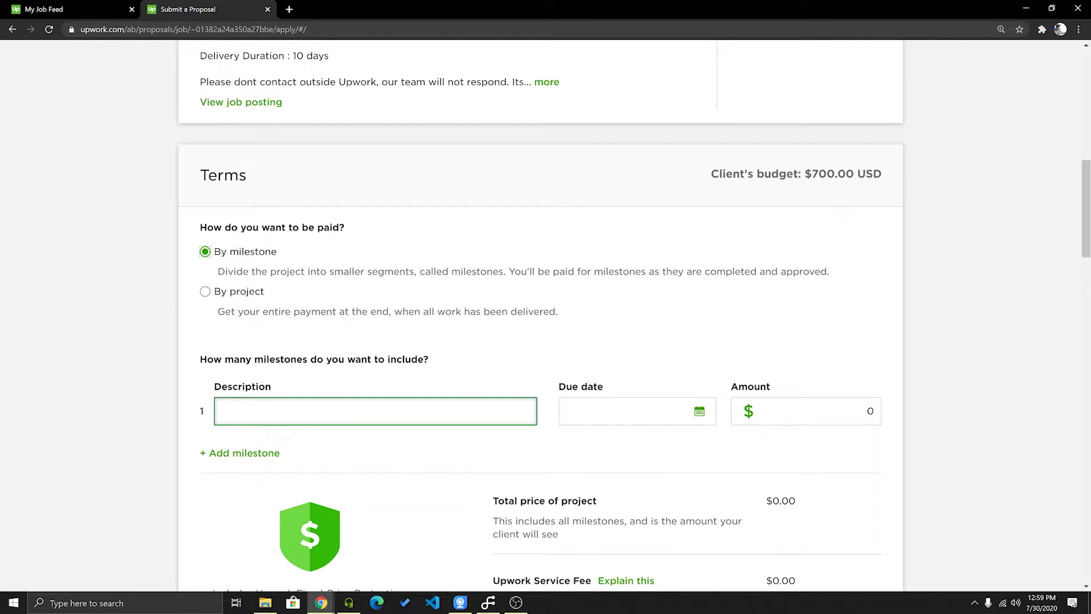
Recheck the job details and add a second milestone row to the proposal terms.
{"action": "scroll", "coordinate": [539, 313], "scroll_direction": "up", "scroll_amount": 5}
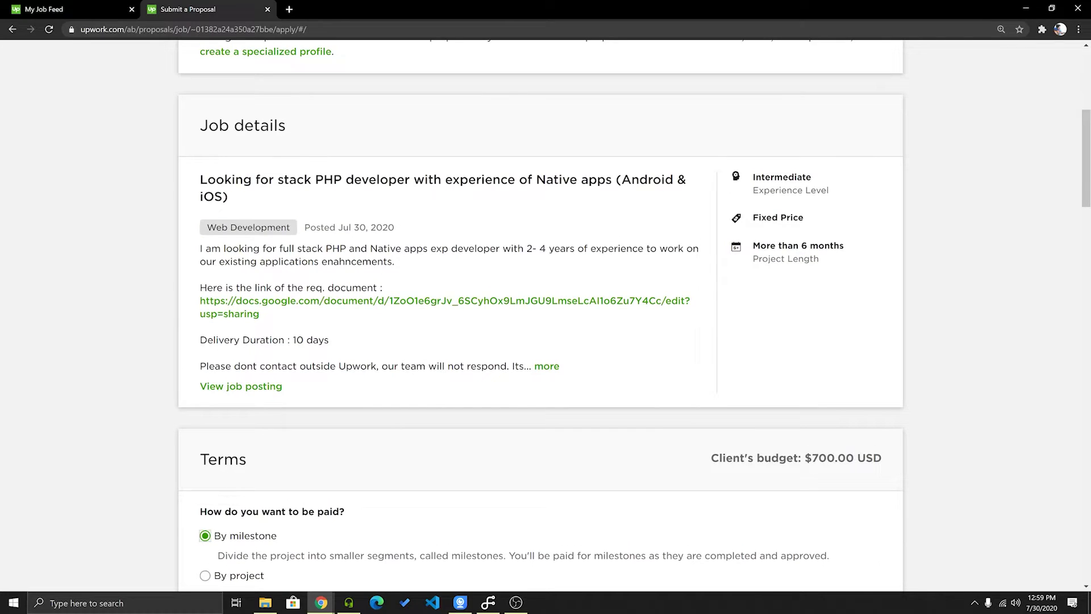
{"action": "scroll", "coordinate": [540, 313], "scroll_direction": "down", "scroll_amount": 4}
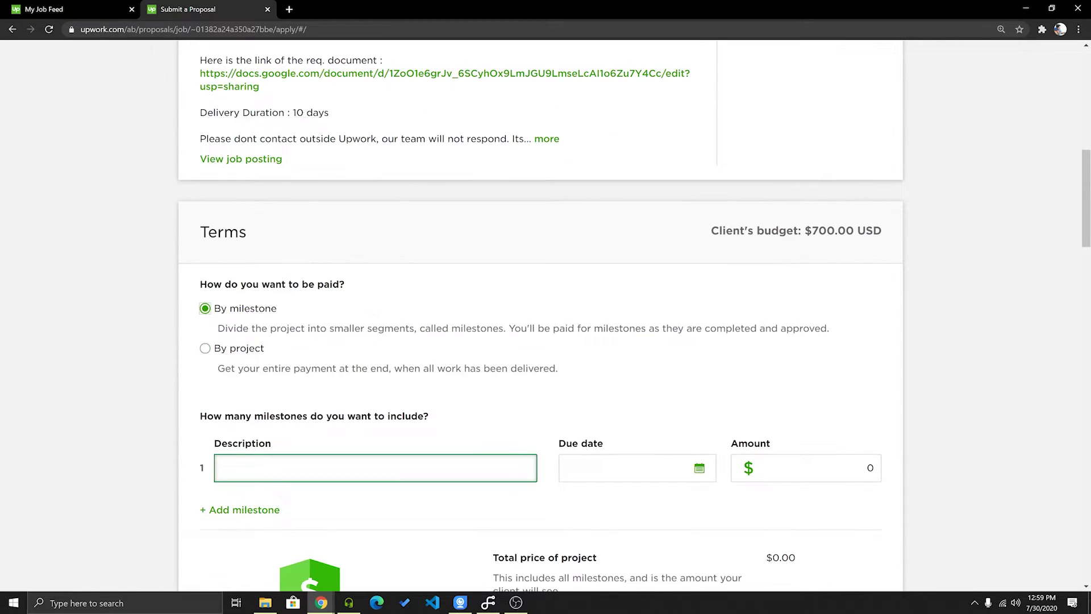
{"action": "left_click", "coordinate": [237, 509]}
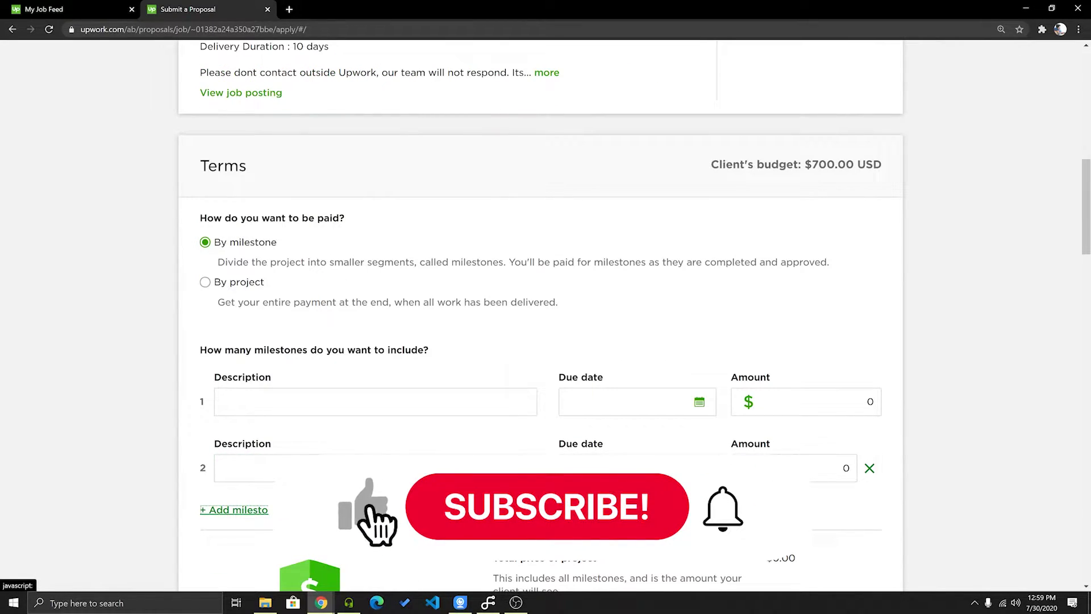
{"action": "scroll", "coordinate": [540, 313], "scroll_direction": "down", "scroll_amount": 1}
{"action": "scroll", "coordinate": [540, 312], "scroll_direction": "down", "scroll_amount": 2}
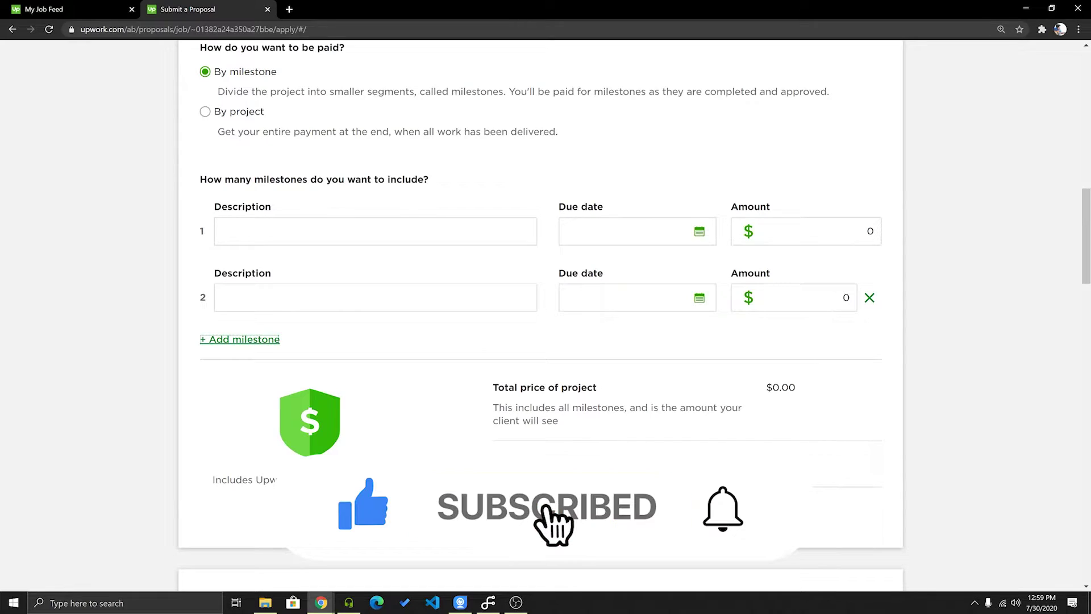
Add nine more milestone rows to the proposal terms, up to milestone 11.
{"action": "left_click", "coordinate": [239, 339]}
{"action": "left_click", "coordinate": [239, 339]}
{"action": "left_click", "coordinate": [239, 338]}
{"action": "left_click", "coordinate": [239, 339]}
{"action": "left_click", "coordinate": [240, 339]}
{"action": "left_click", "coordinate": [239, 338]}
{"action": "left_click", "coordinate": [239, 339]}
{"action": "left_click", "coordinate": [239, 339]}
{"action": "left_click", "coordinate": [239, 339]}
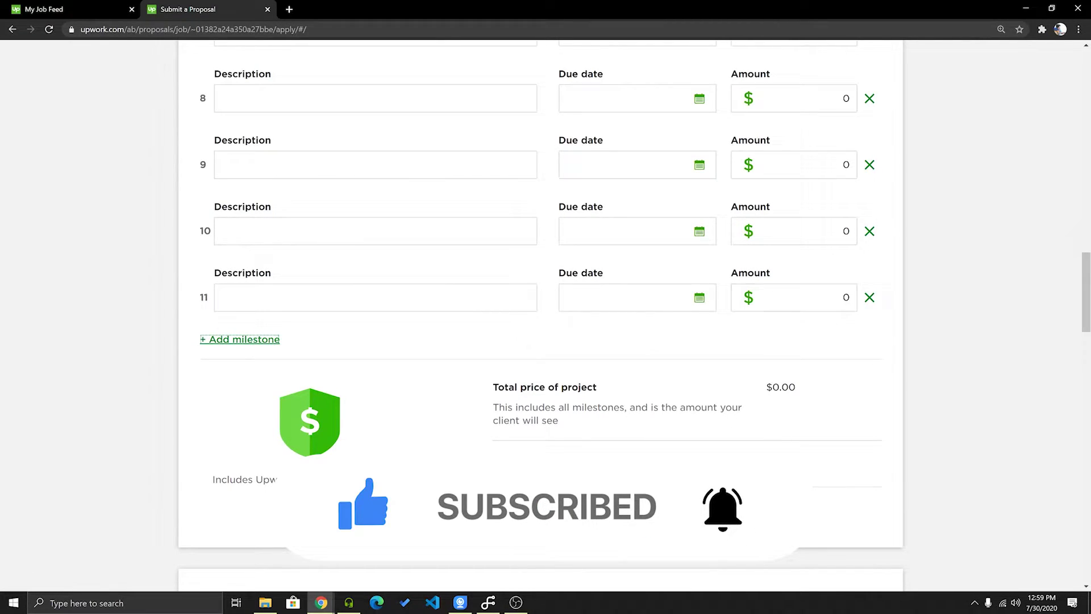
Look at the by-project bid amount in the proposal terms, and return to the by-milestone option.
{"action": "scroll", "coordinate": [637, 230], "scroll_direction": "up", "scroll_amount": 4}
{"action": "scroll", "coordinate": [539, 312], "scroll_direction": "up", "scroll_amount": 10}
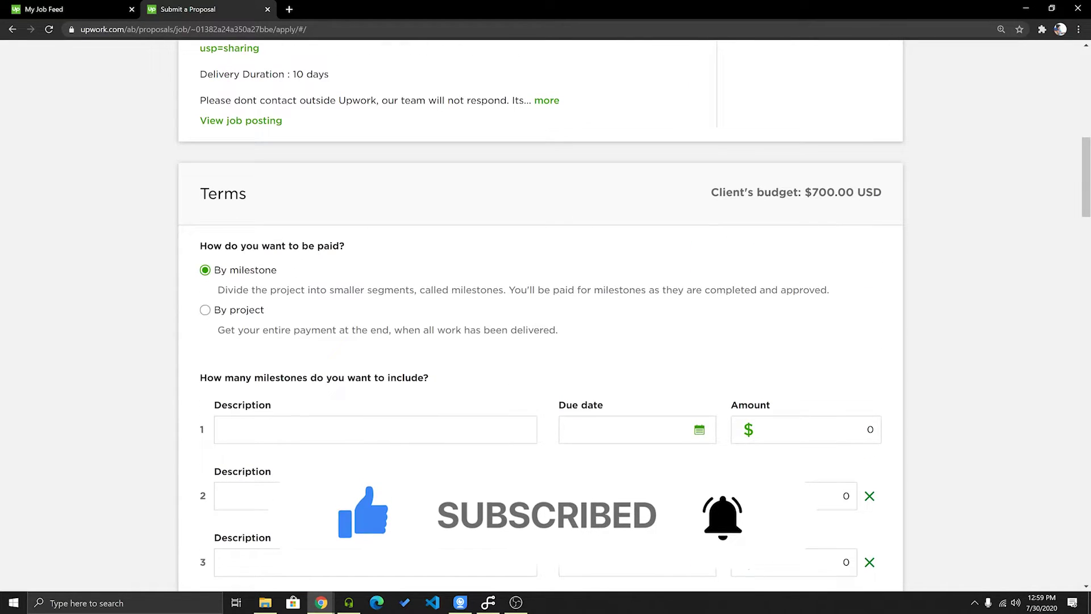
{"action": "left_click", "coordinate": [204, 310]}
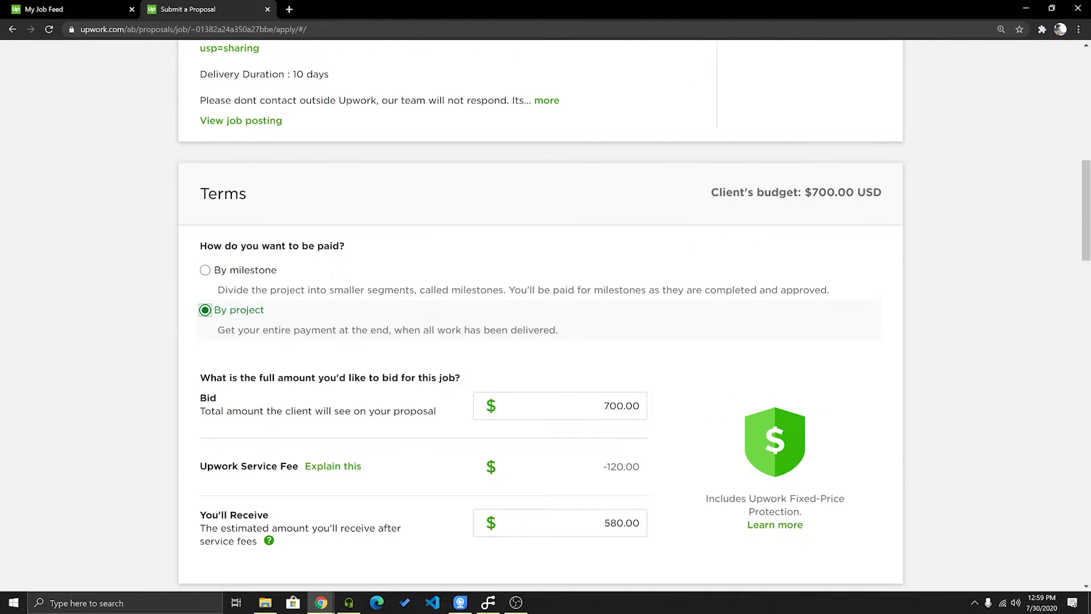
{"action": "left_click_drag", "start_coordinate": [603, 405], "coordinate": [639, 405]}
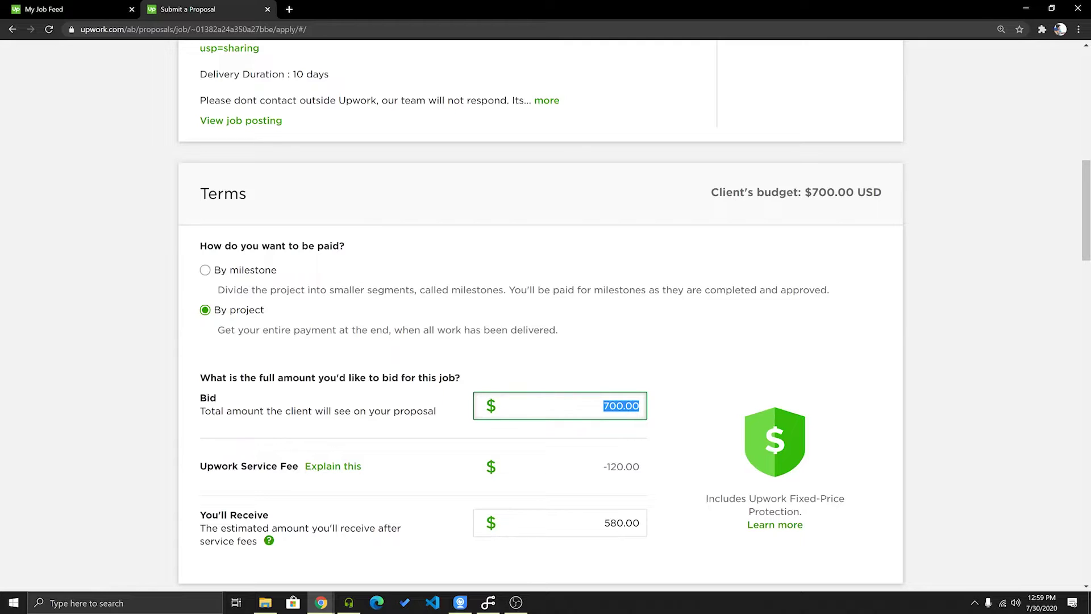
{"action": "left_click", "coordinate": [205, 269]}
{"action": "scroll", "coordinate": [540, 312], "scroll_direction": "down", "scroll_amount": 4}
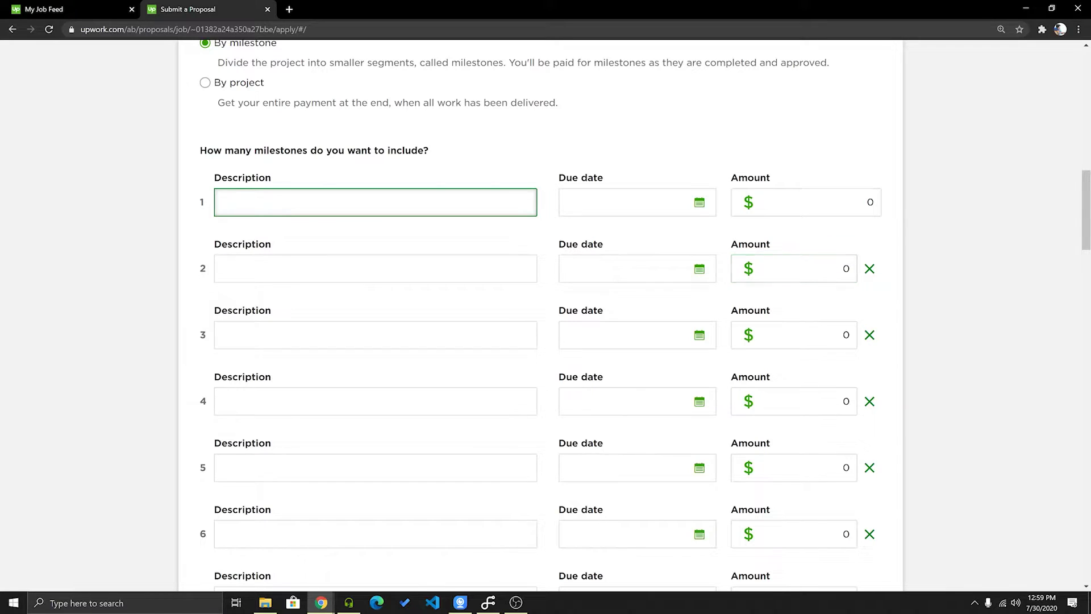
Set the proposal to be paid by project, and highlight the bid amount and the Upwork service fee.
{"action": "scroll", "coordinate": [375, 335], "scroll_direction": "up", "scroll_amount": 3}
{"action": "left_click", "coordinate": [205, 253]}
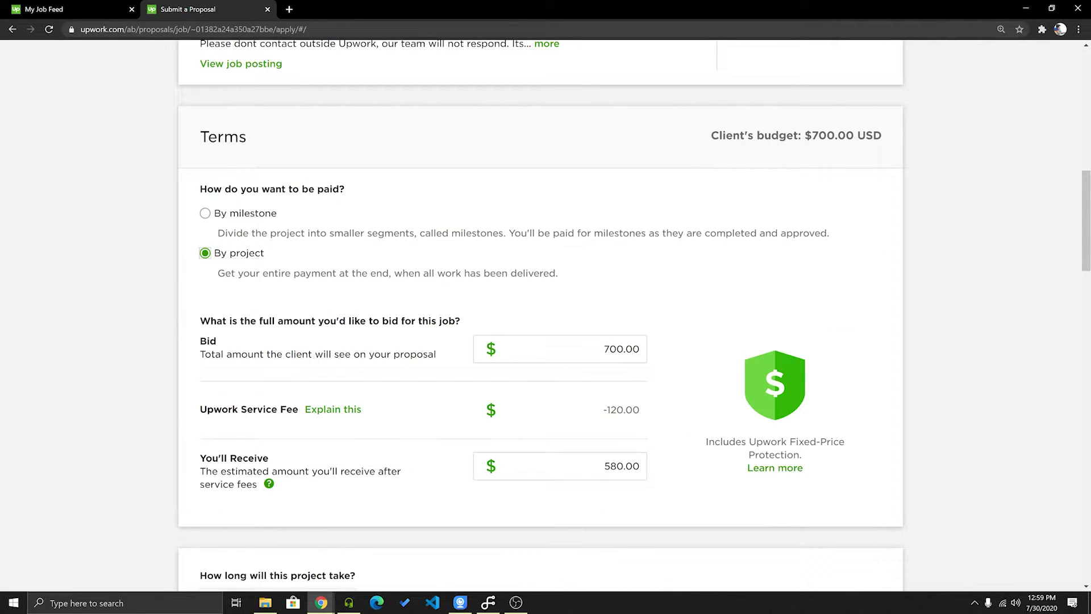
{"action": "left_click_drag", "start_coordinate": [601, 349], "coordinate": [639, 349]}
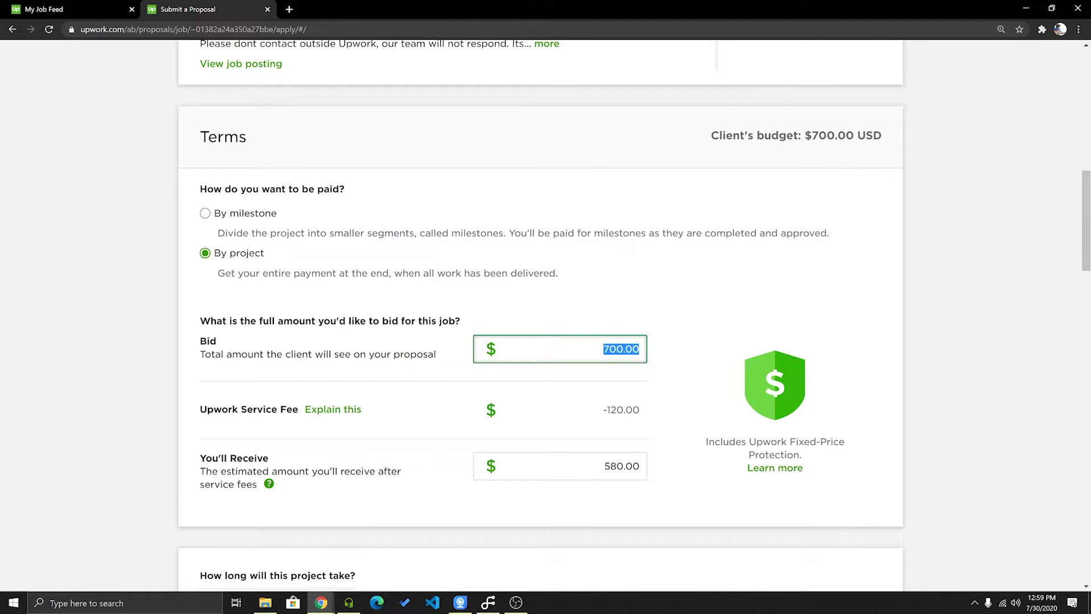
{"action": "left_click_drag", "start_coordinate": [603, 409], "coordinate": [639, 410]}
{"action": "left_click", "coordinate": [603, 349]}
{"action": "left_click_drag", "start_coordinate": [603, 349], "coordinate": [639, 349]}
{"action": "left_click_drag", "start_coordinate": [601, 410], "coordinate": [639, 410]}
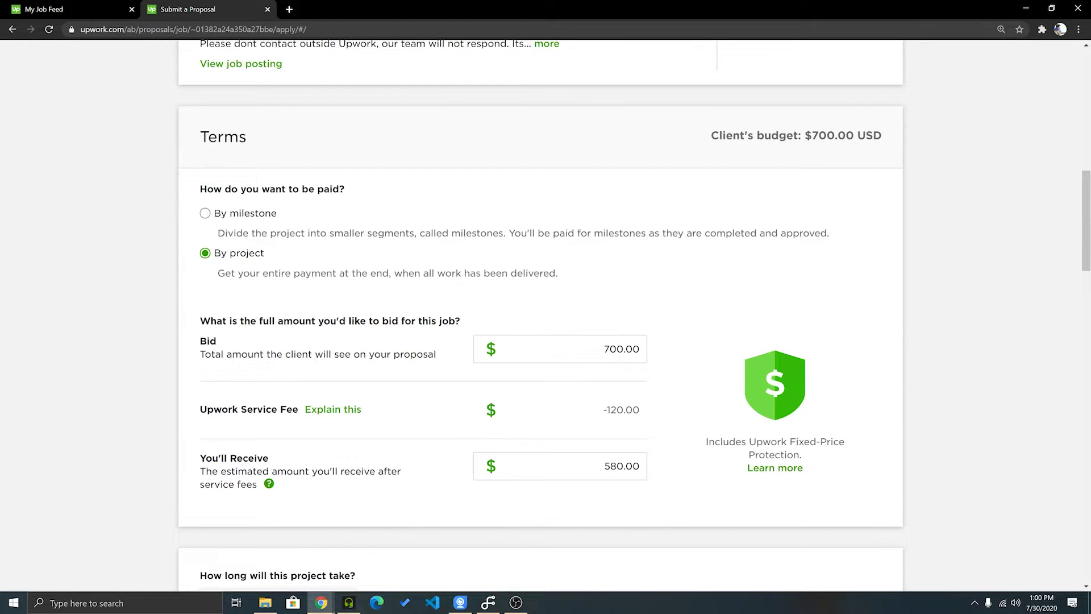
Open the Upwork service fee explanation, examine the fee rates and billing breakdown for each lifetime billings tier, and close it.
{"action": "left_click", "coordinate": [333, 409]}
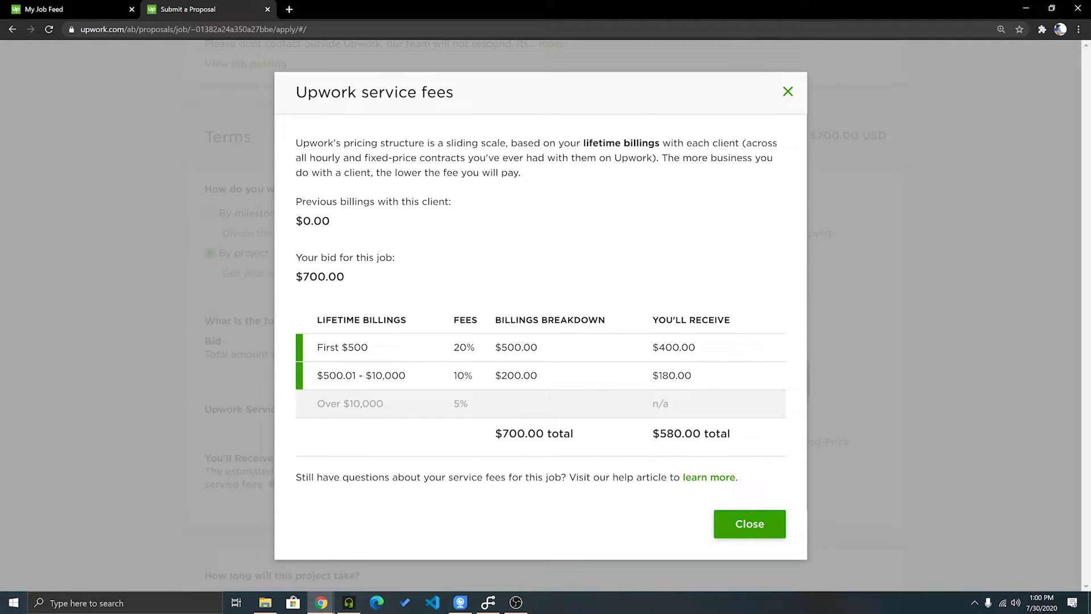
{"action": "left_click_drag", "start_coordinate": [317, 347], "coordinate": [368, 348]}
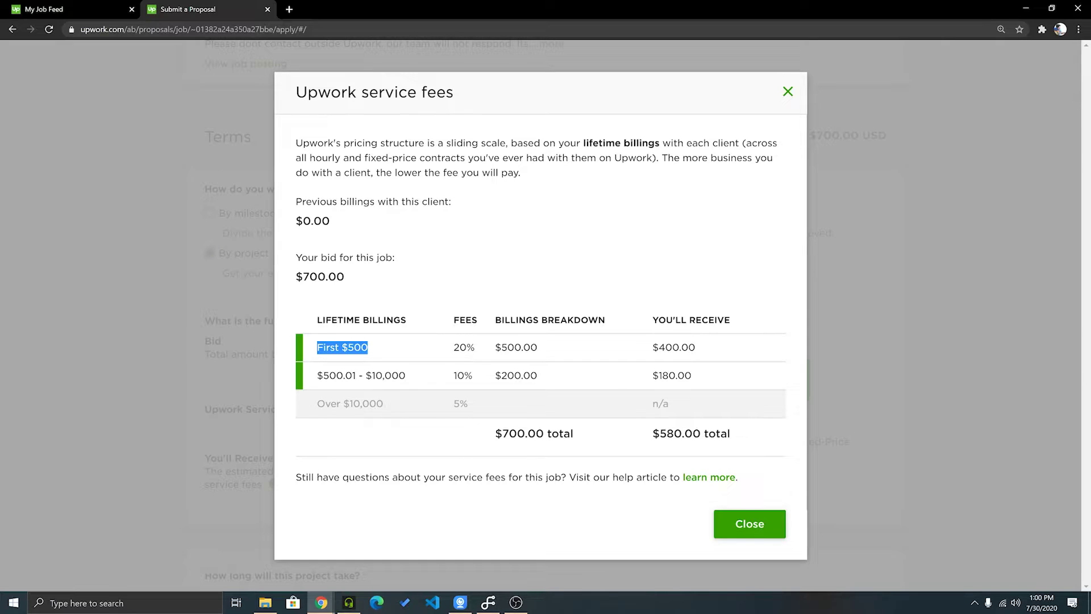
{"action": "left_click_drag", "start_coordinate": [453, 347], "coordinate": [475, 348]}
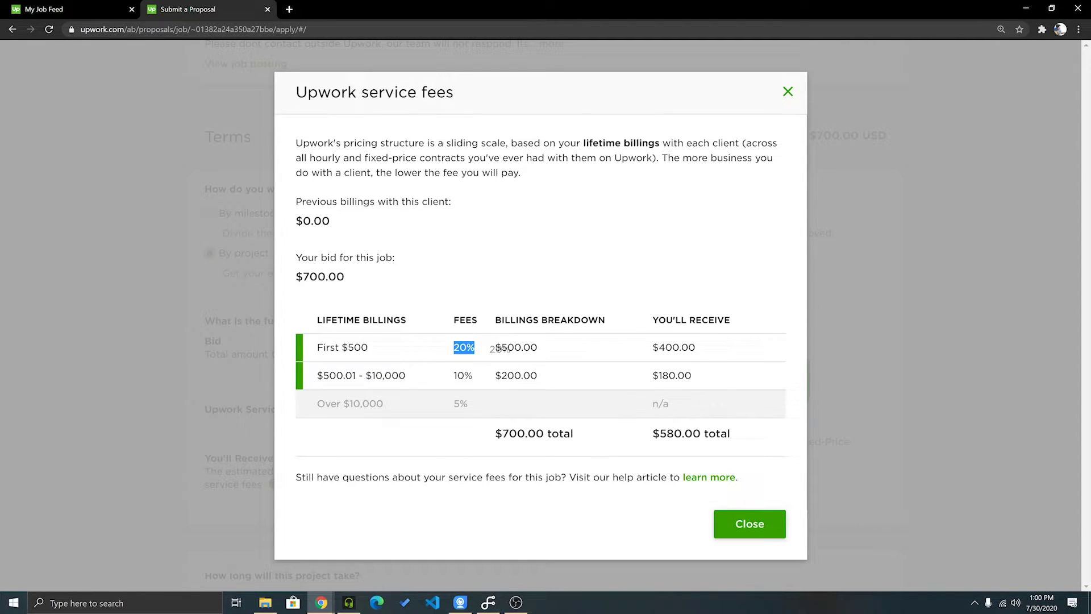
{"action": "left_click_drag", "start_coordinate": [652, 347], "coordinate": [695, 347]}
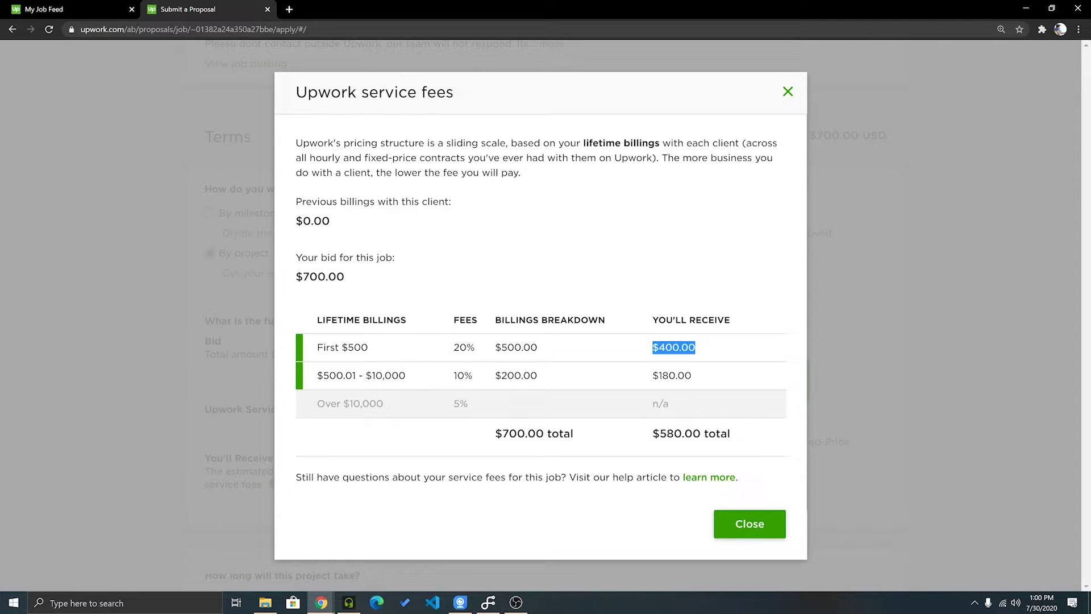
{"action": "left_click_drag", "start_coordinate": [453, 376], "coordinate": [473, 376]}
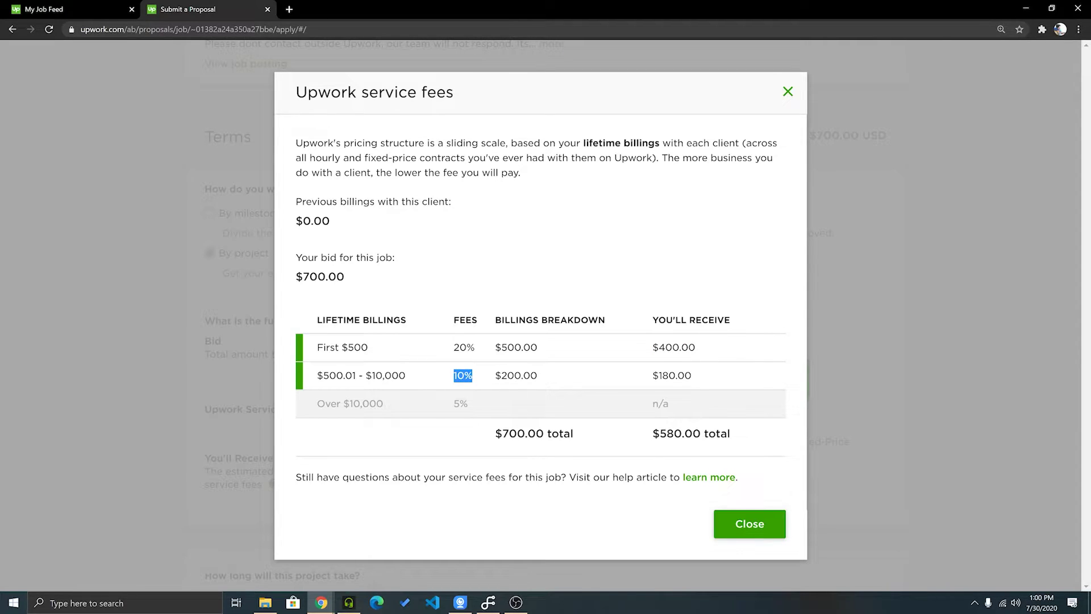
{"action": "left_click_drag", "start_coordinate": [495, 376], "coordinate": [631, 379]}
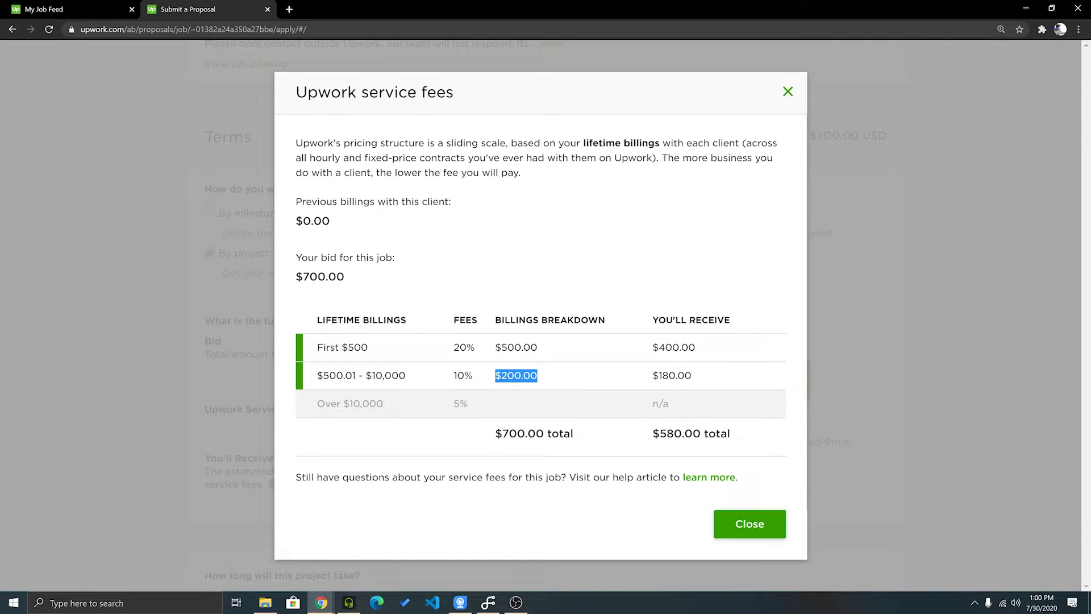
{"action": "left_click_drag", "start_coordinate": [418, 157], "coordinate": [437, 173]}
{"action": "left_click", "coordinate": [436, 172]}
{"action": "left_click", "coordinate": [787, 91]}
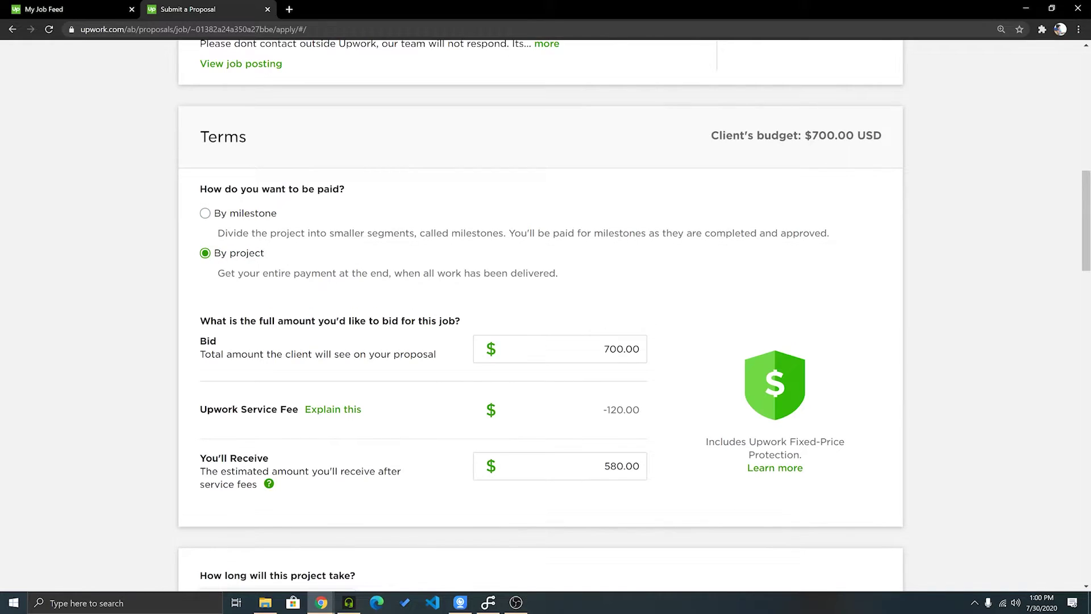
Set the project duration in the proposal to less than 1 week.
{"action": "scroll", "coordinate": [540, 318], "scroll_direction": "down", "scroll_amount": 4}
{"action": "left_click", "coordinate": [277, 376]}
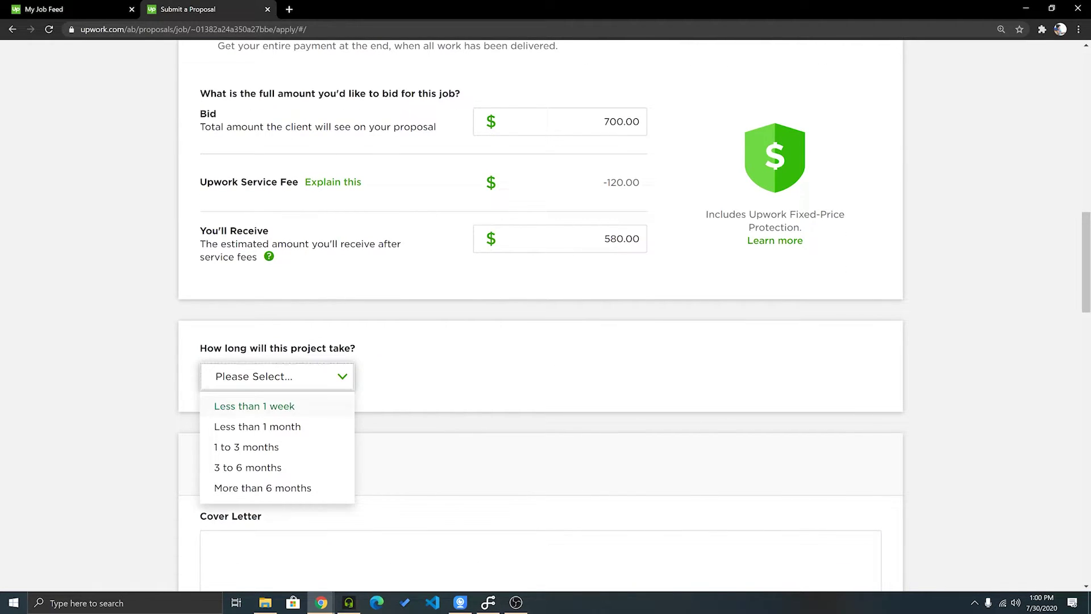
{"action": "left_click", "coordinate": [254, 405]}
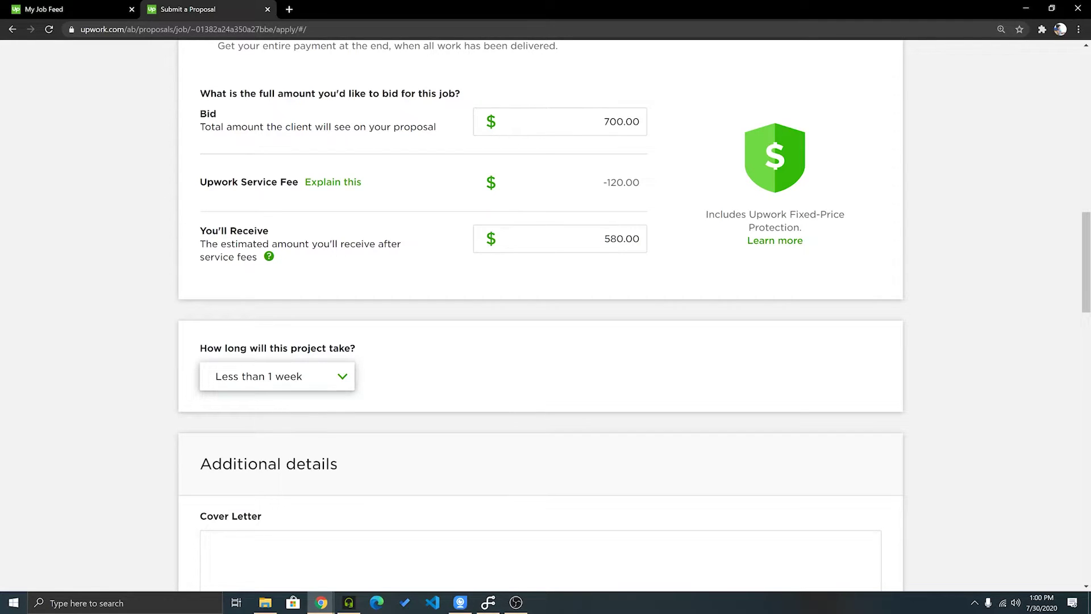
Look over the cover letter field and the client's questions on similar past projects and delivery time.
{"action": "scroll", "coordinate": [539, 319], "scroll_direction": "down", "scroll_amount": 4}
{"action": "left_click", "coordinate": [540, 377]}
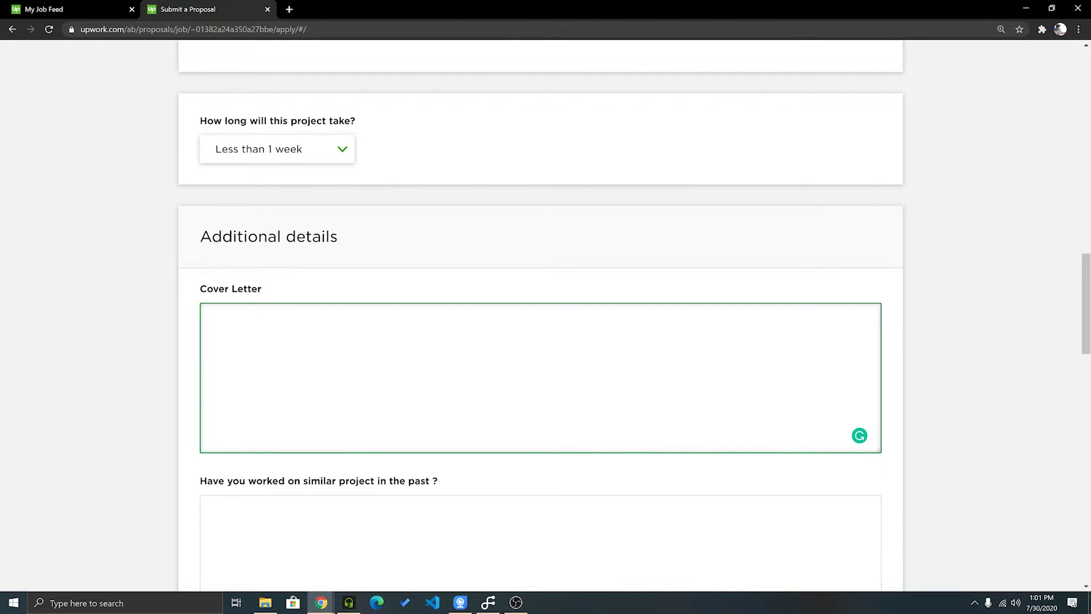
{"action": "scroll", "coordinate": [540, 316], "scroll_direction": "down", "scroll_amount": 3}
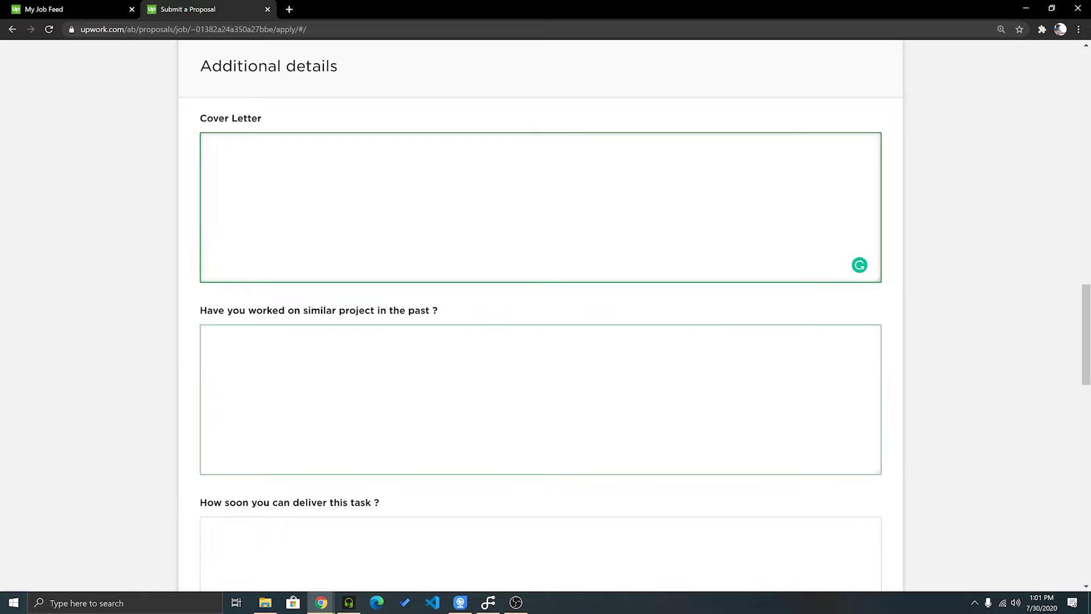
{"action": "left_click", "coordinate": [214, 340]}
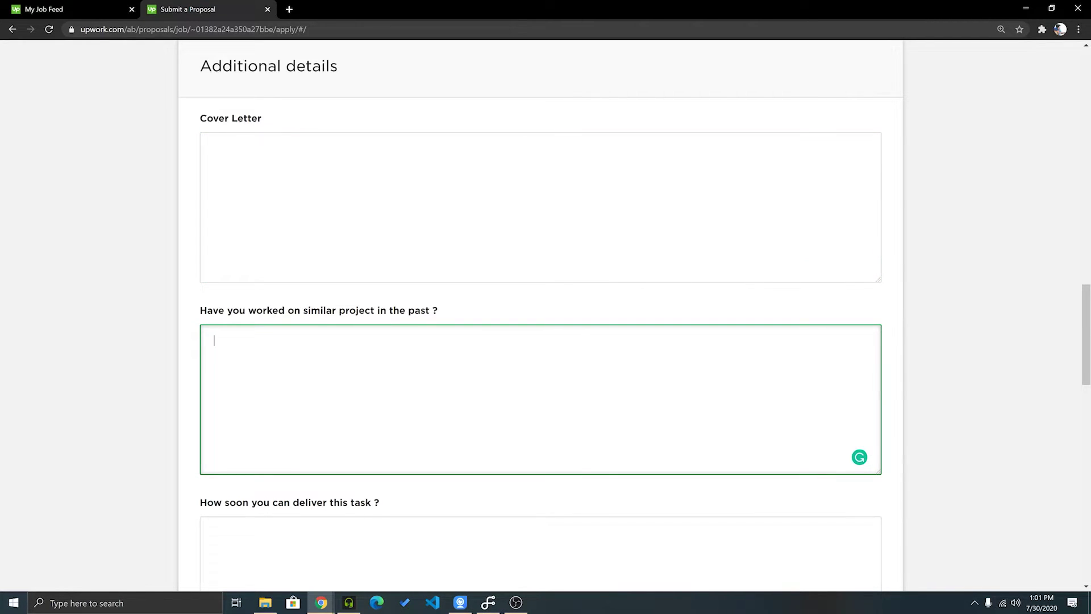
{"action": "scroll", "coordinate": [540, 454], "scroll_direction": "down", "scroll_amount": 1}
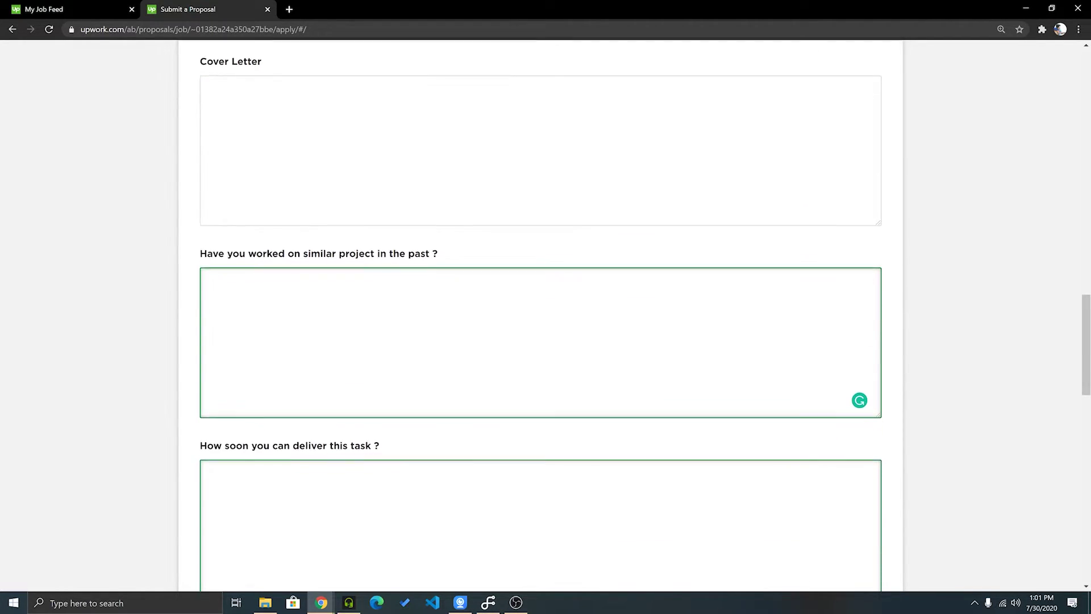
{"action": "scroll", "coordinate": [540, 318], "scroll_direction": "down", "scroll_amount": 3}
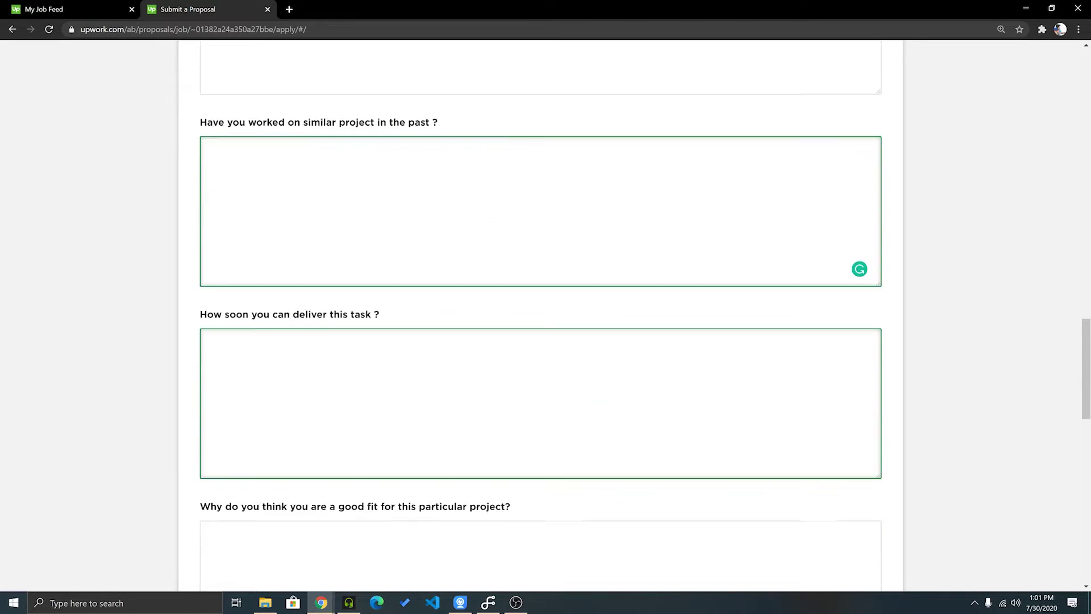
{"action": "scroll", "coordinate": [540, 318], "scroll_direction": "up", "scroll_amount": 6}
{"action": "left_click", "coordinate": [214, 259]}
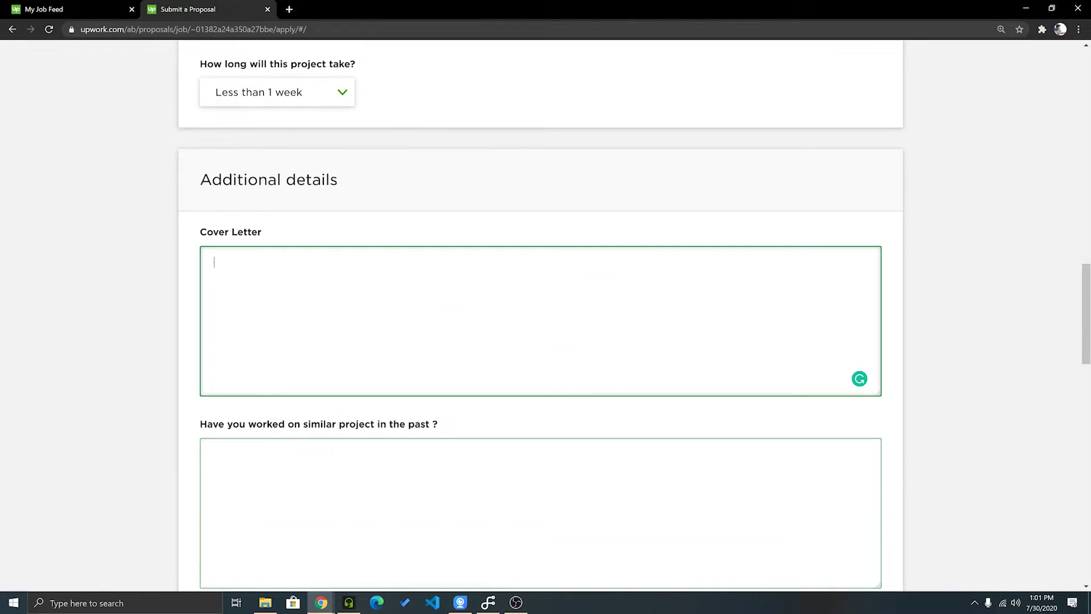
Go through the remaining client questions down to the attachments area and the proposal submission option.
{"action": "scroll", "coordinate": [540, 318], "scroll_direction": "down", "scroll_amount": 3}
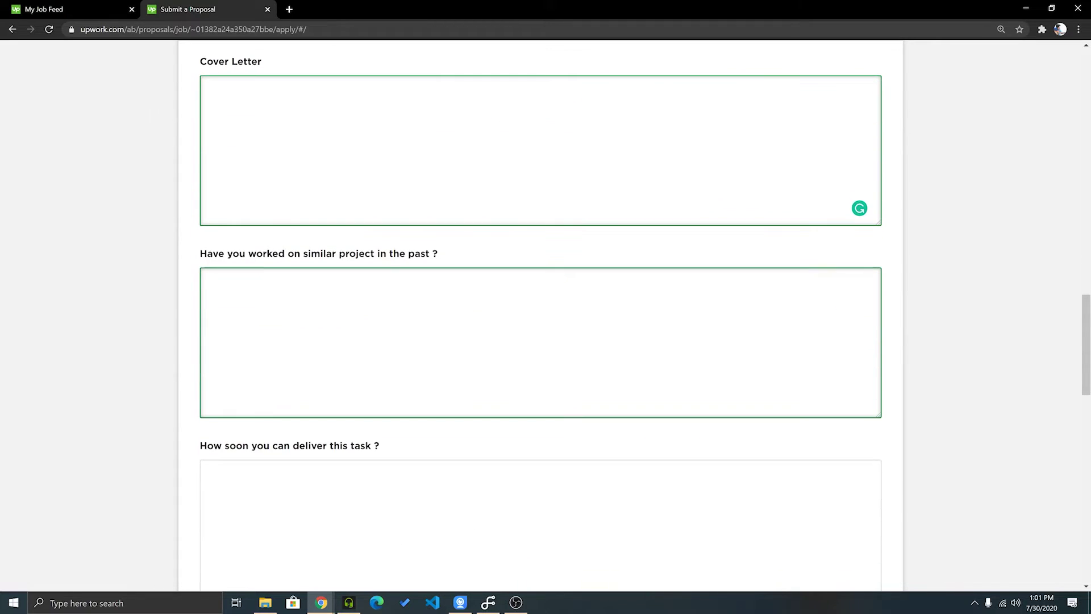
{"action": "key", "text": "Tab"}
{"action": "key", "text": "Tab"}
{"action": "key", "text": "Tab"}
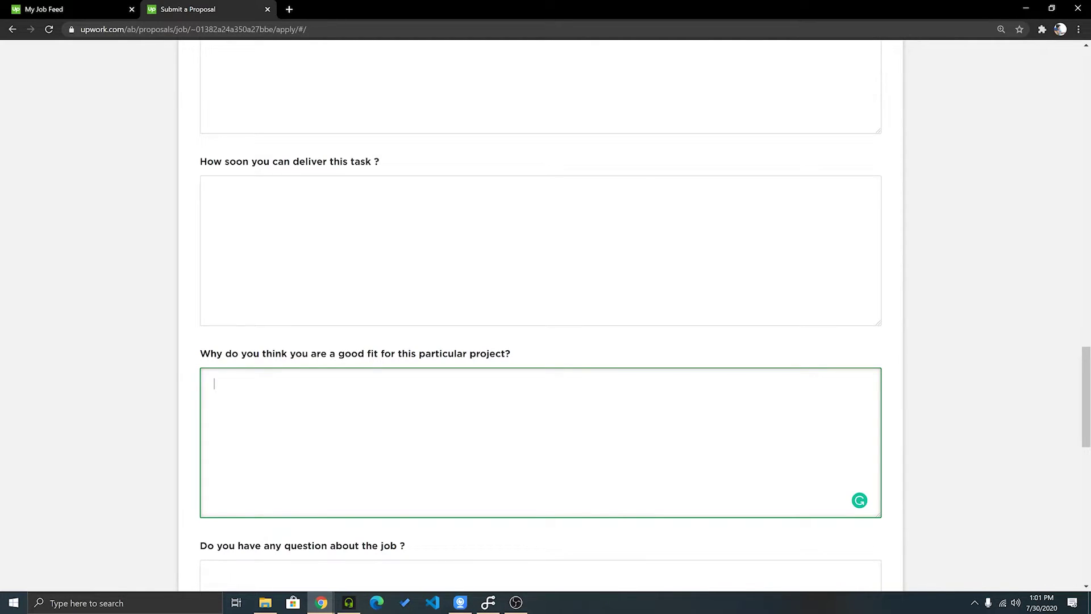
{"action": "scroll", "coordinate": [539, 319], "scroll_direction": "down", "scroll_amount": 3}
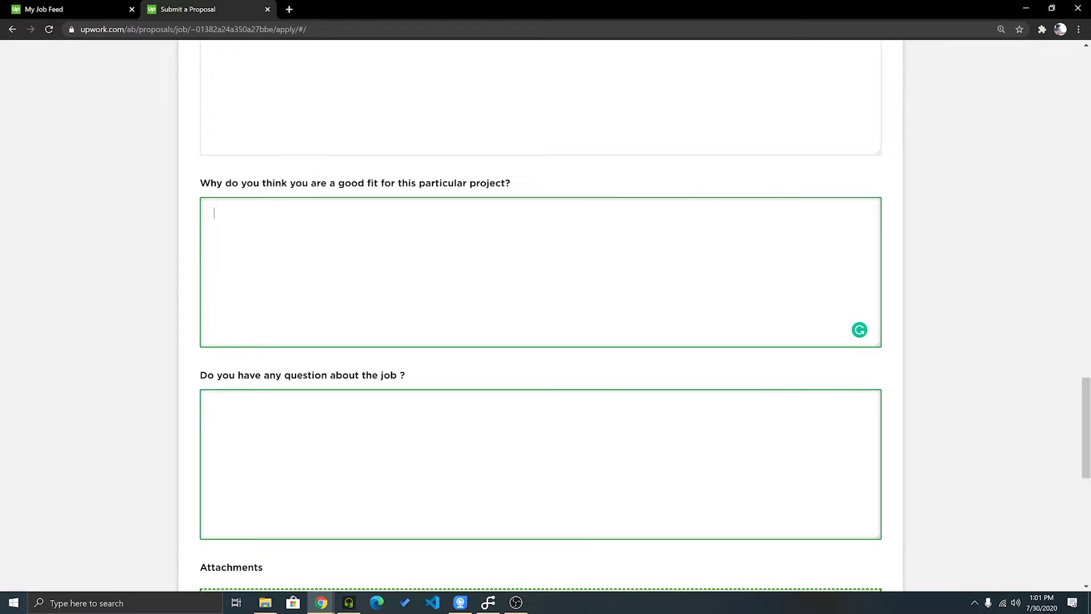
{"action": "scroll", "coordinate": [540, 318], "scroll_direction": "down", "scroll_amount": 3}
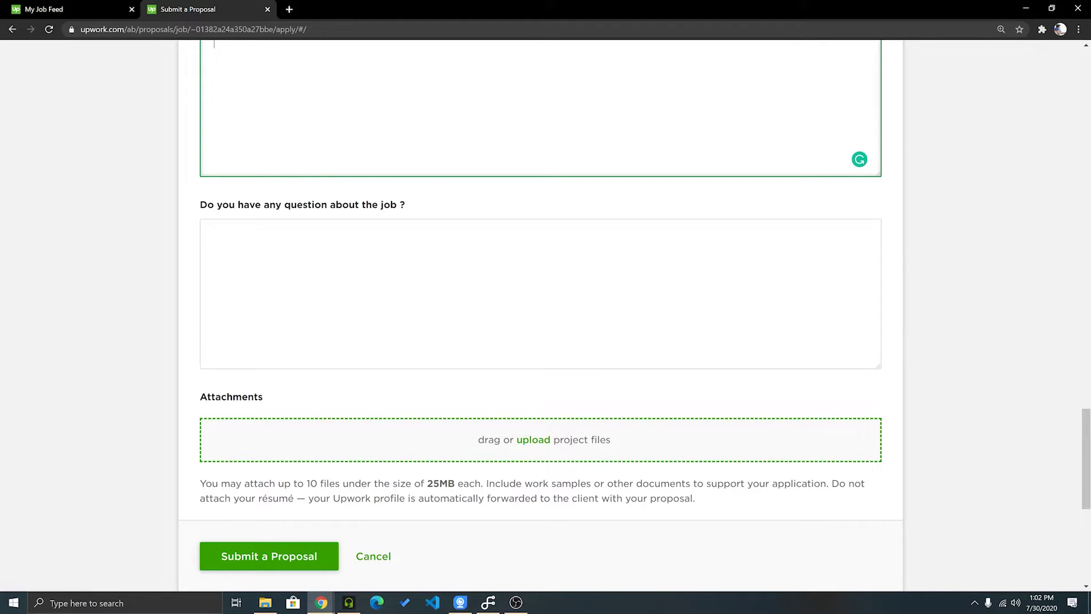
{"action": "scroll", "coordinate": [540, 315], "scroll_direction": "down", "scroll_amount": 3}
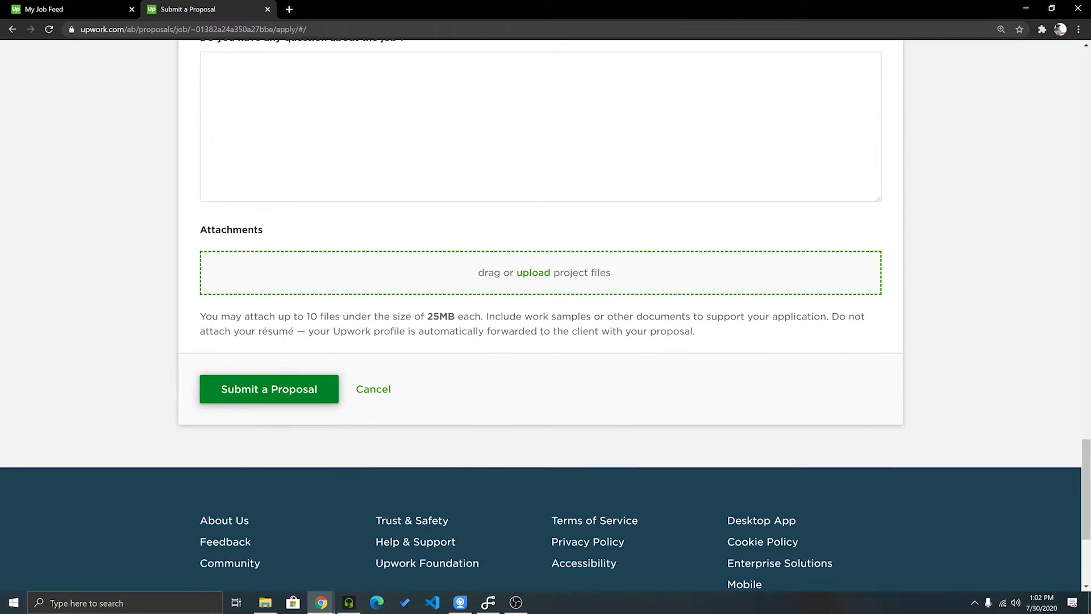
Recheck the job details and the proposal settings at the start of the proposal form.
{"action": "scroll", "coordinate": [540, 316], "scroll_direction": "up", "scroll_amount": 6}
{"action": "scroll", "coordinate": [540, 316], "scroll_direction": "up", "scroll_amount": 20}
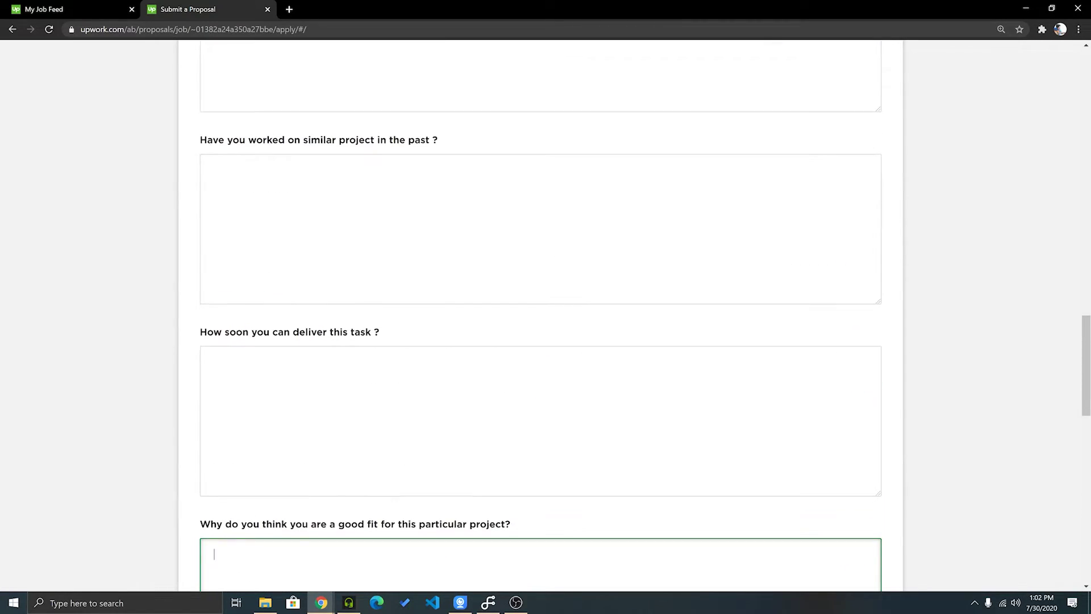
{"action": "left_click", "coordinate": [560, 408]}
{"action": "scroll", "coordinate": [539, 316], "scroll_direction": "up", "scroll_amount": 15}
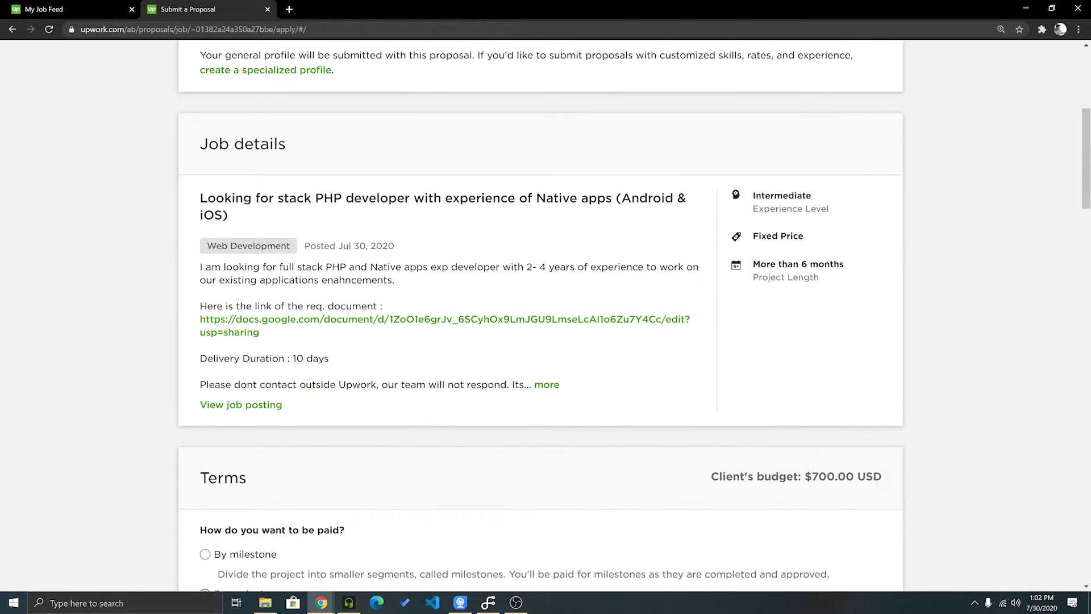
{"action": "scroll", "coordinate": [540, 316], "scroll_direction": "up", "scroll_amount": 1}
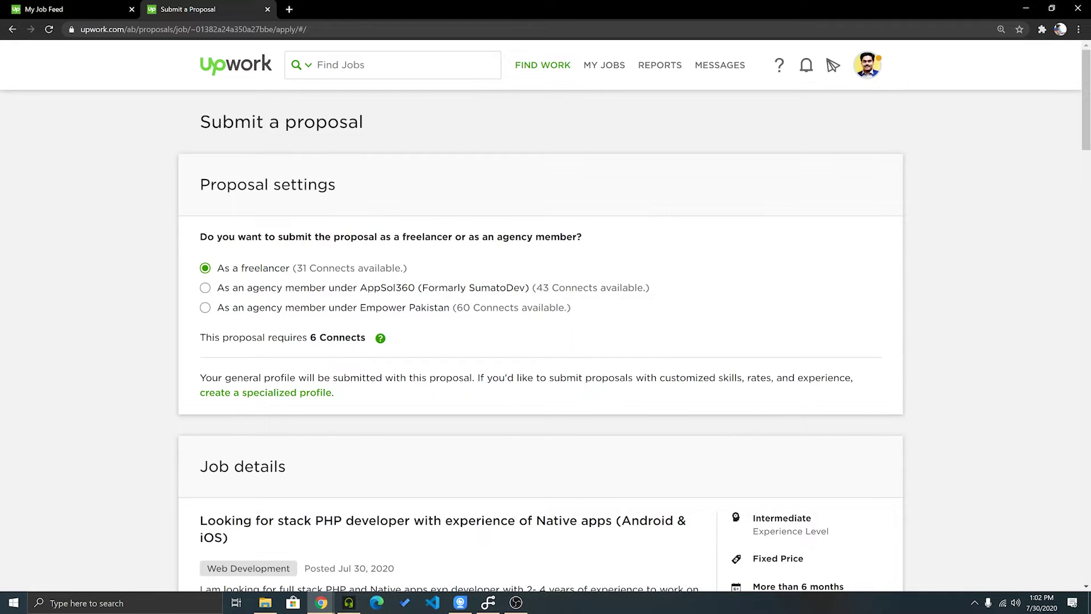
Review the payment terms and client questions again, and place the cursor in the answer field for questions about the job.
{"action": "scroll", "coordinate": [539, 316], "scroll_direction": "down", "scroll_amount": 15}
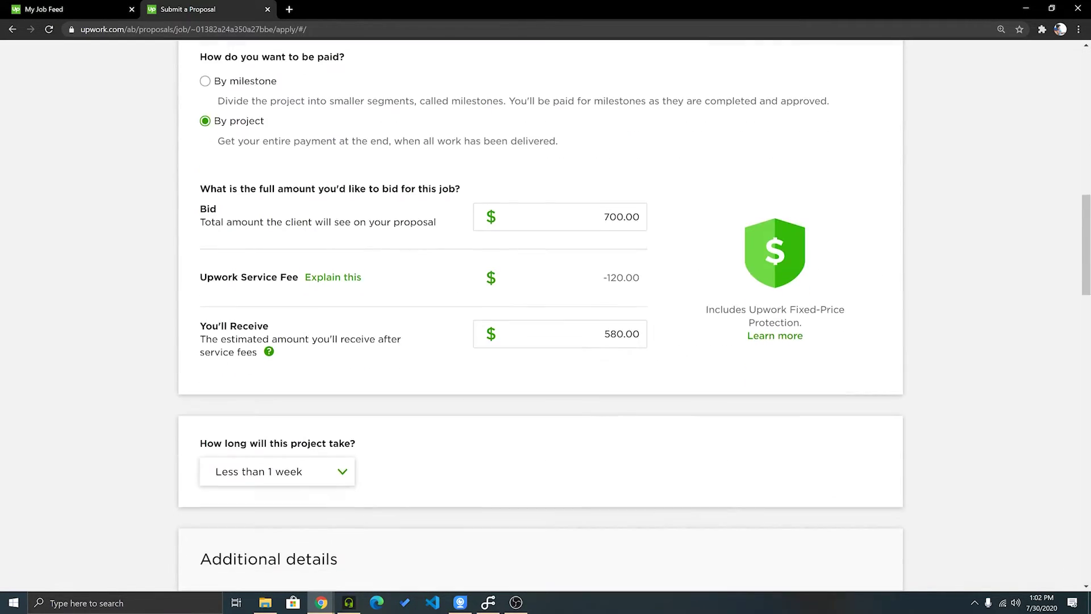
{"action": "scroll", "coordinate": [539, 316], "scroll_direction": "down", "scroll_amount": 10}
{"action": "left_click", "coordinate": [398, 455]}
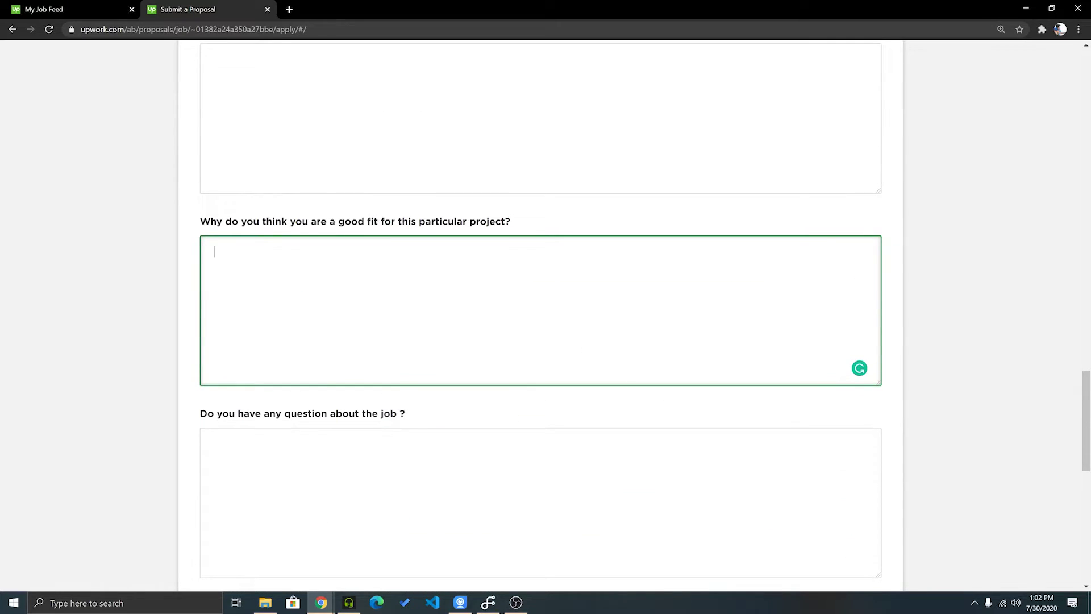
{"action": "left_click", "coordinate": [398, 455]}
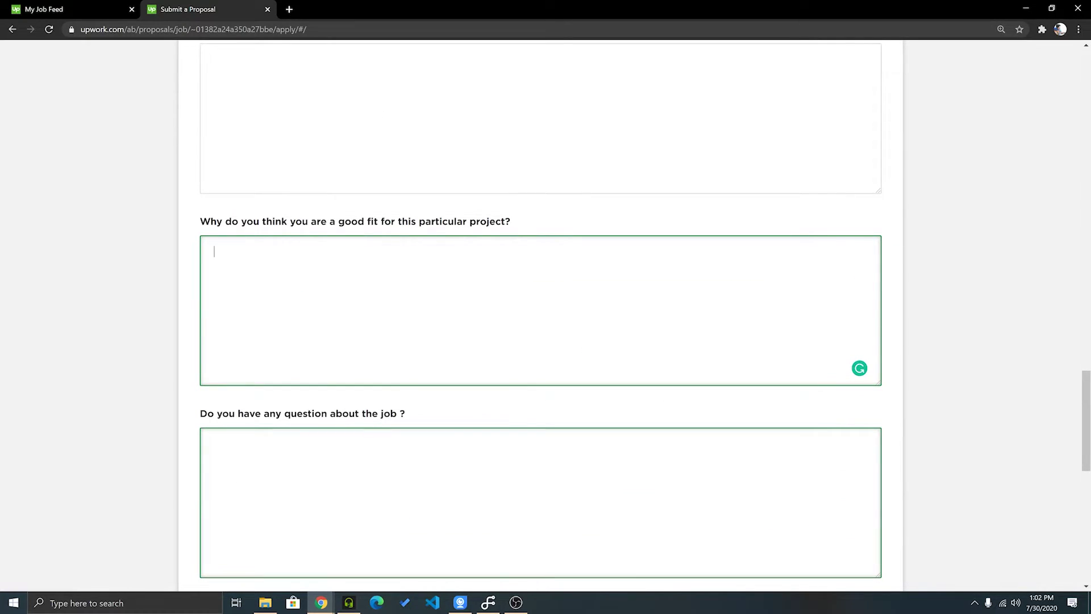
{"action": "scroll", "coordinate": [540, 316], "scroll_direction": "down", "scroll_amount": 3}
{"action": "left_click", "coordinate": [214, 274]}
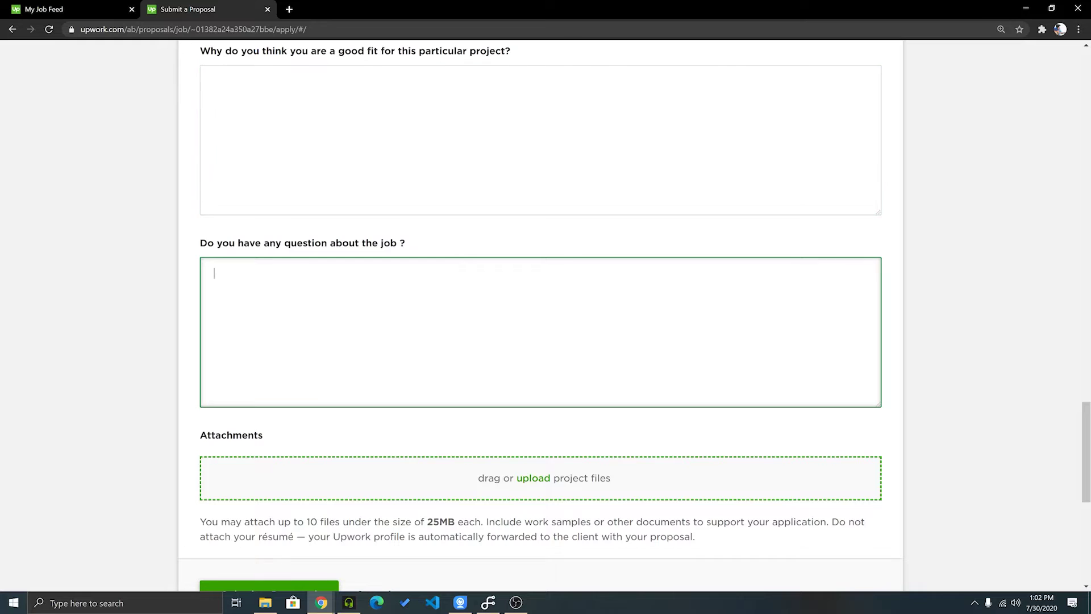
Look over the cover letter and the empty answer fields for the client's questions, then return to the cover letter field.
{"action": "scroll", "coordinate": [540, 312], "scroll_direction": "up", "scroll_amount": 13}
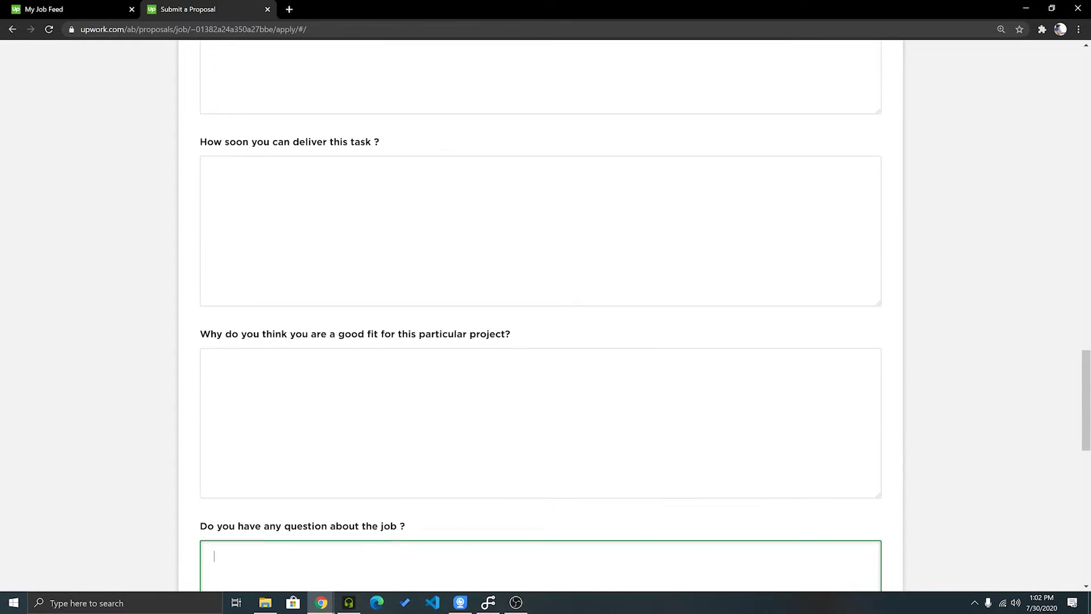
{"action": "left_click", "coordinate": [215, 243]}
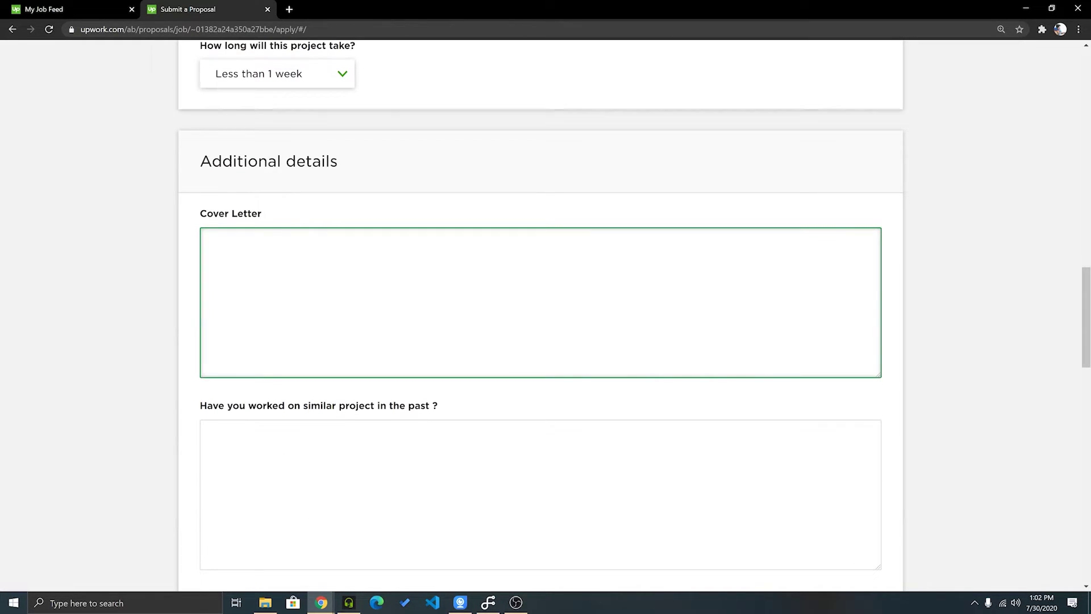
{"action": "scroll", "coordinate": [540, 313], "scroll_direction": "down", "scroll_amount": 7}
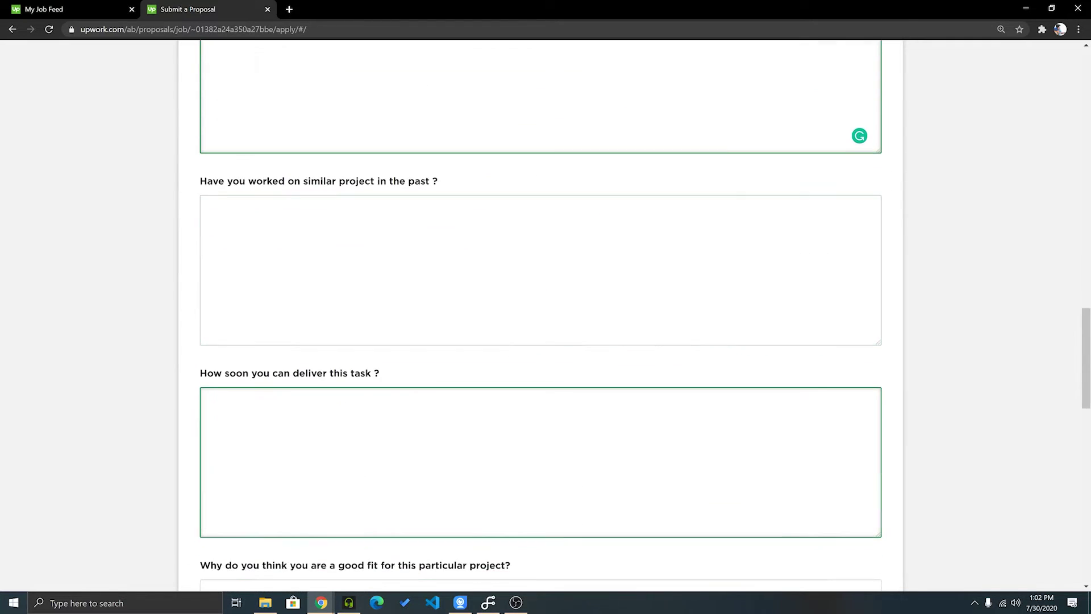
{"action": "scroll", "coordinate": [540, 313], "scroll_direction": "up", "scroll_amount": 6}
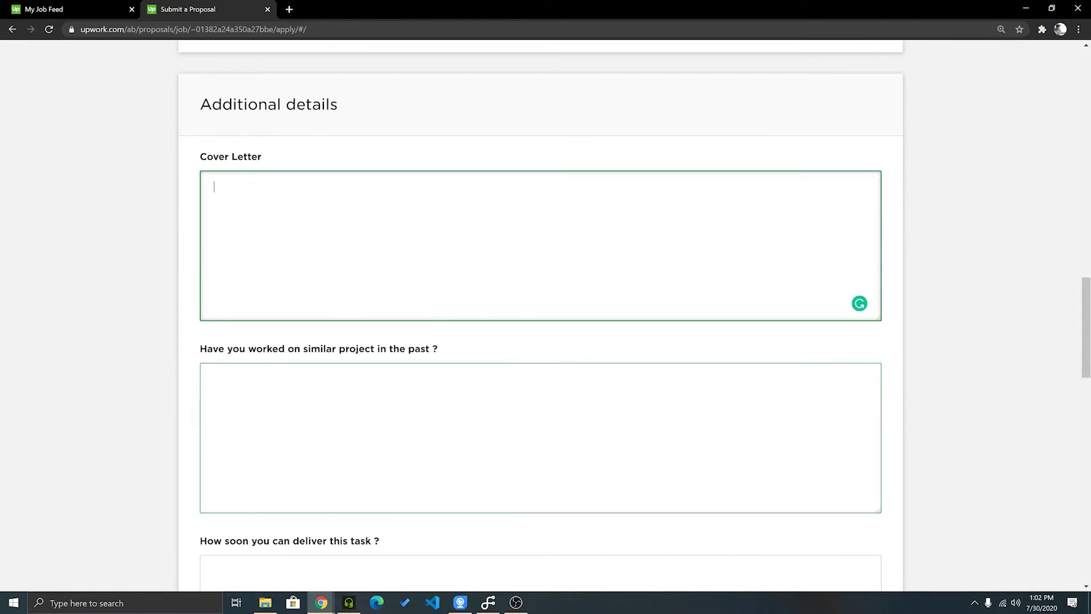
{"action": "left_click", "coordinate": [214, 378]}
{"action": "scroll", "coordinate": [540, 500], "scroll_direction": "down", "scroll_amount": 10}
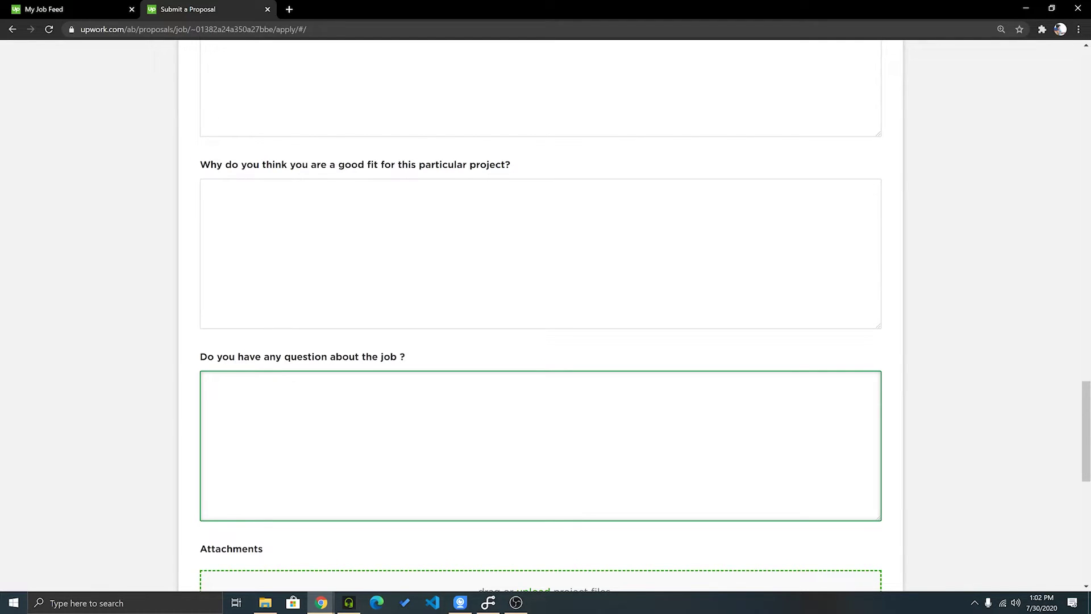
{"action": "left_click", "coordinate": [214, 386]}
{"action": "scroll", "coordinate": [541, 315], "scroll_direction": "up", "scroll_amount": 13}
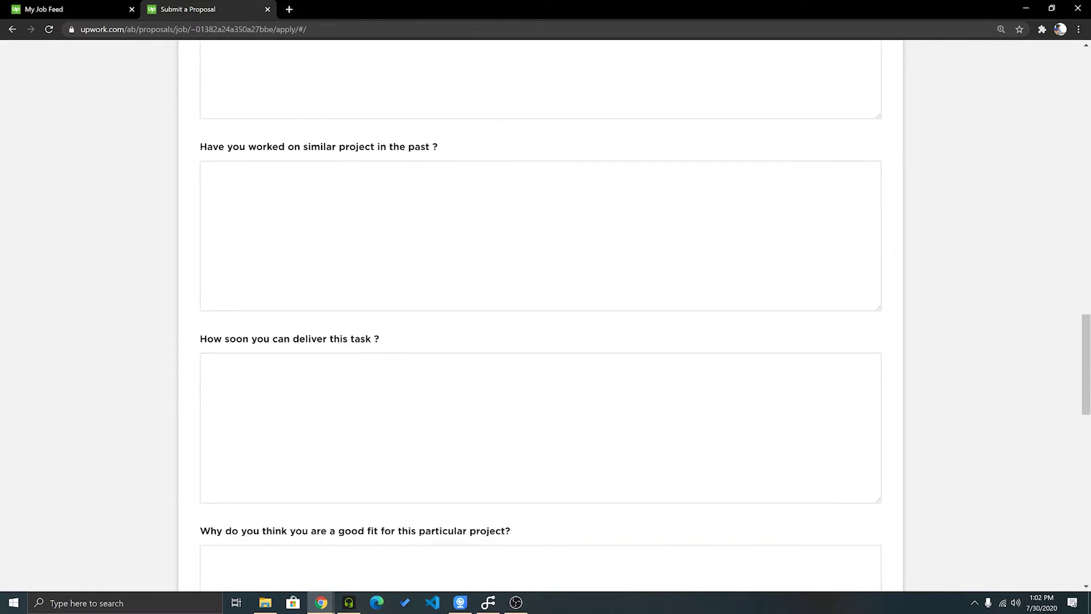
{"action": "scroll", "coordinate": [541, 315], "scroll_direction": "down", "scroll_amount": 3}
{"action": "left_click", "coordinate": [214, 358]}
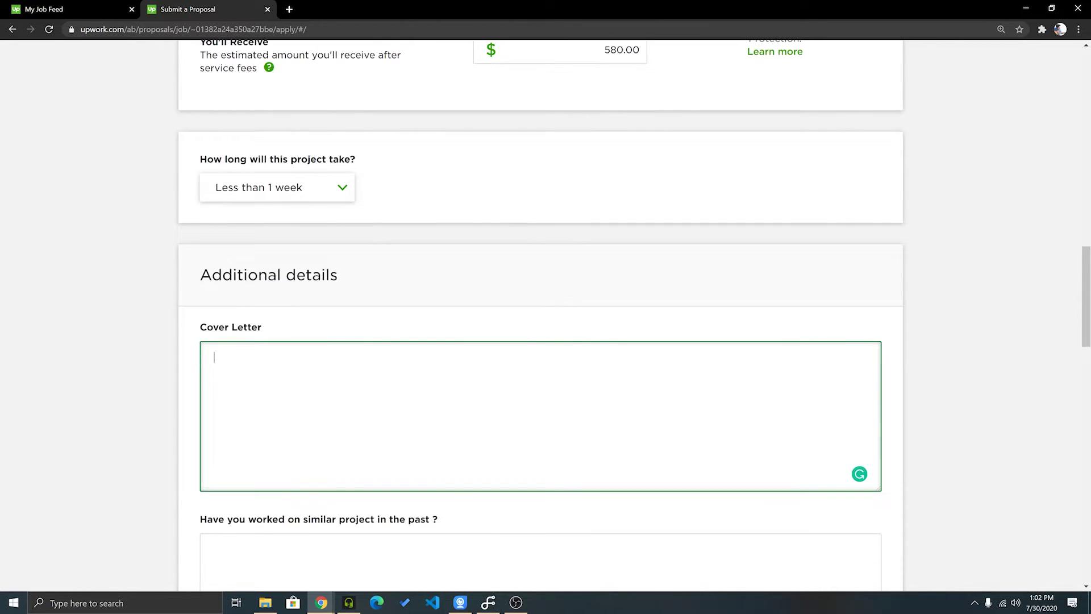
Go through the client's questions on past projects, delivery and fit, and highlight the one asking for questions about the job.
{"action": "scroll", "coordinate": [540, 341], "scroll_direction": "down", "scroll_amount": 8}
{"action": "left_click", "coordinate": [540, 153]}
{"action": "left_click", "coordinate": [540, 511]}
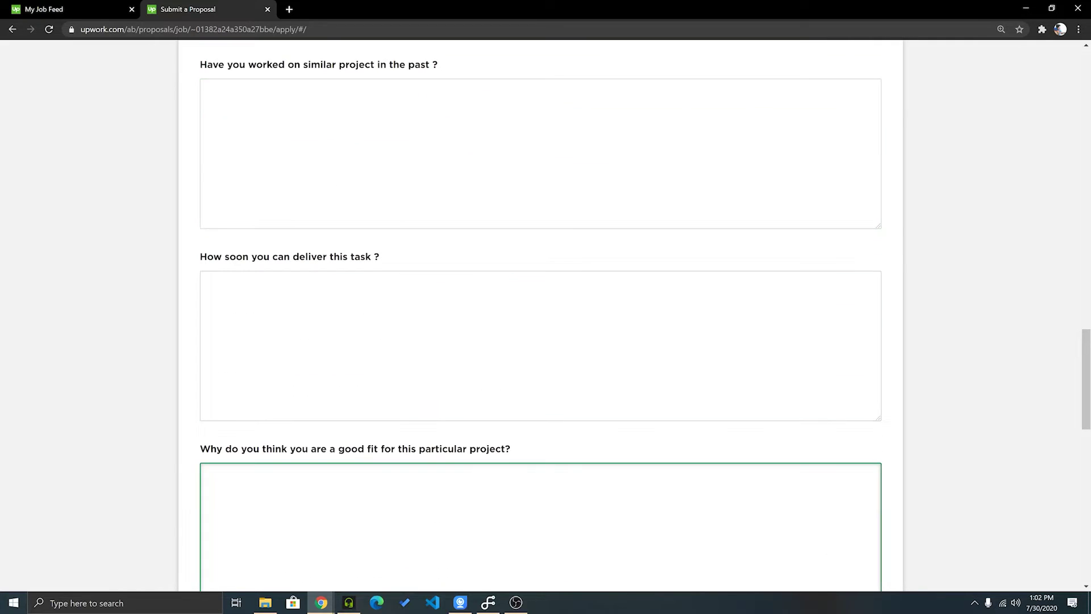
{"action": "scroll", "coordinate": [539, 340], "scroll_direction": "down", "scroll_amount": 2}
{"action": "scroll", "coordinate": [540, 315], "scroll_direction": "down", "scroll_amount": 2}
{"action": "left_click", "coordinate": [214, 443]}
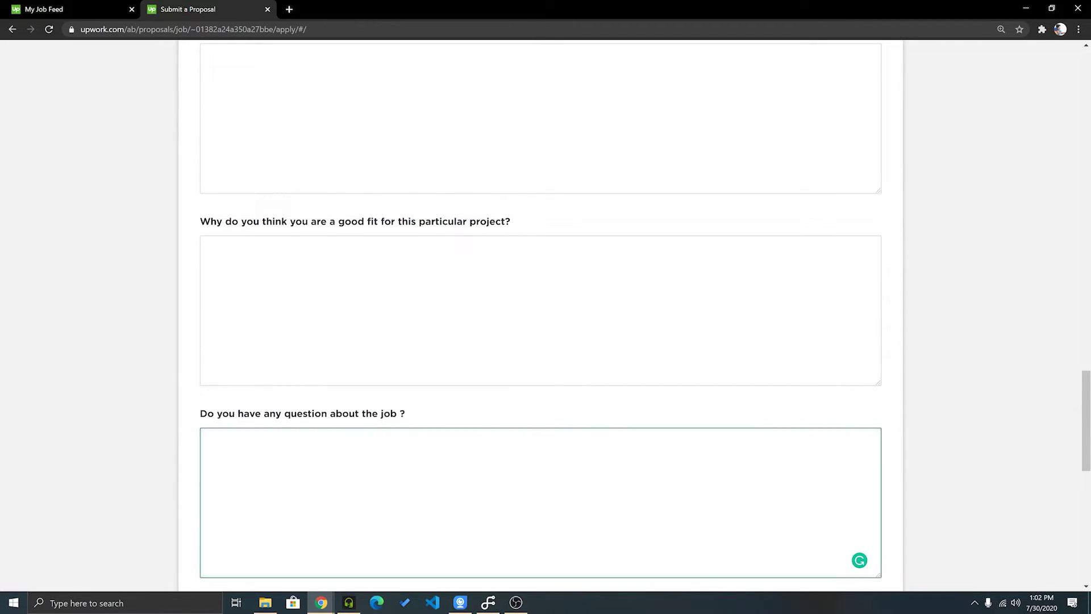
{"action": "triple_click", "coordinate": [273, 414]}
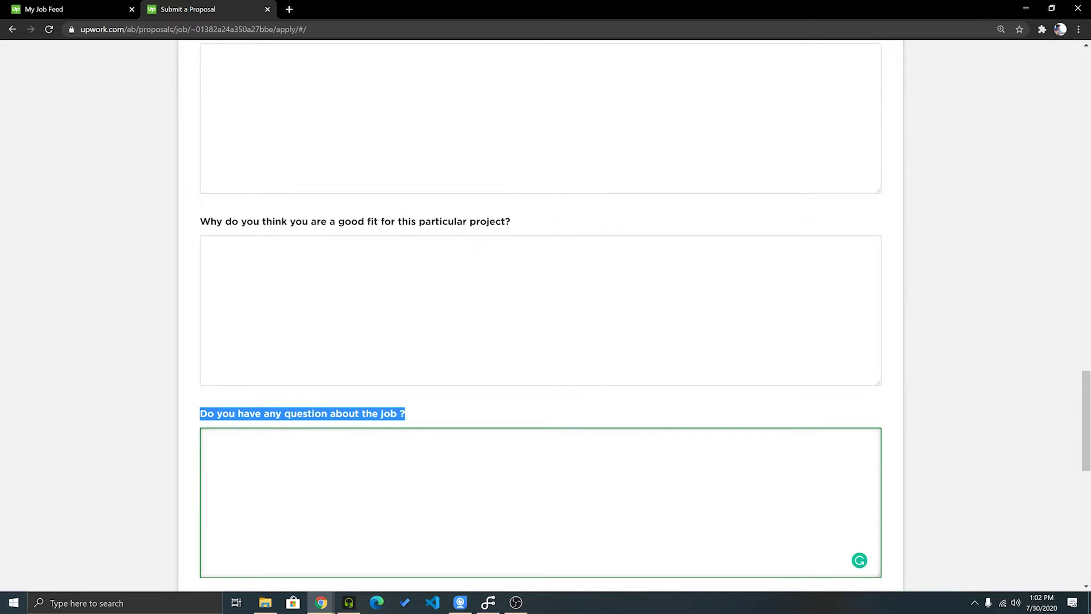
{"action": "scroll", "coordinate": [540, 315], "scroll_direction": "down", "scroll_amount": 2}
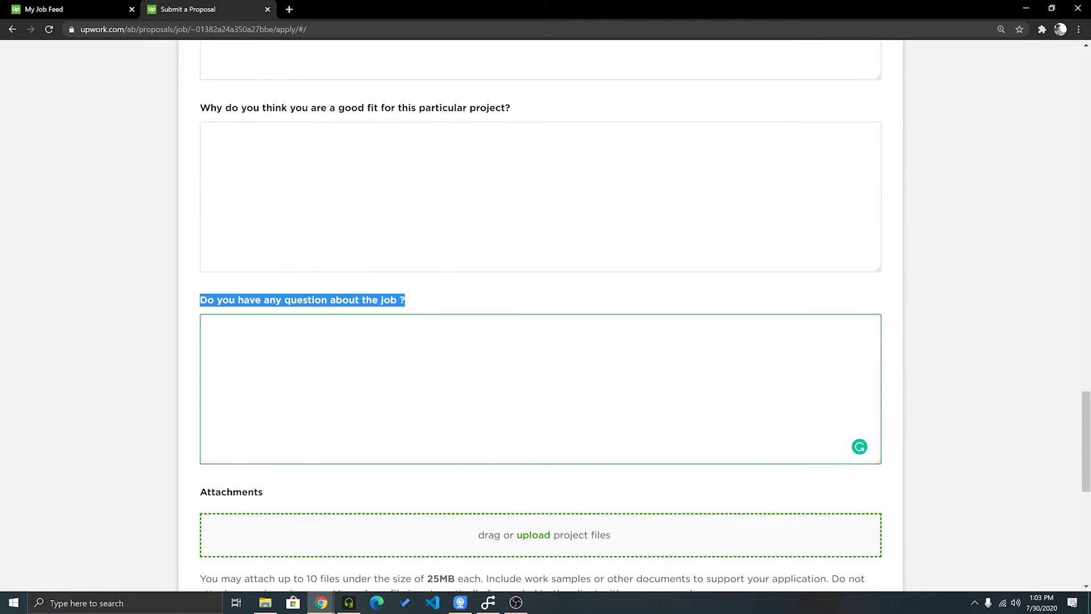
{"action": "left_click", "coordinate": [215, 329]}
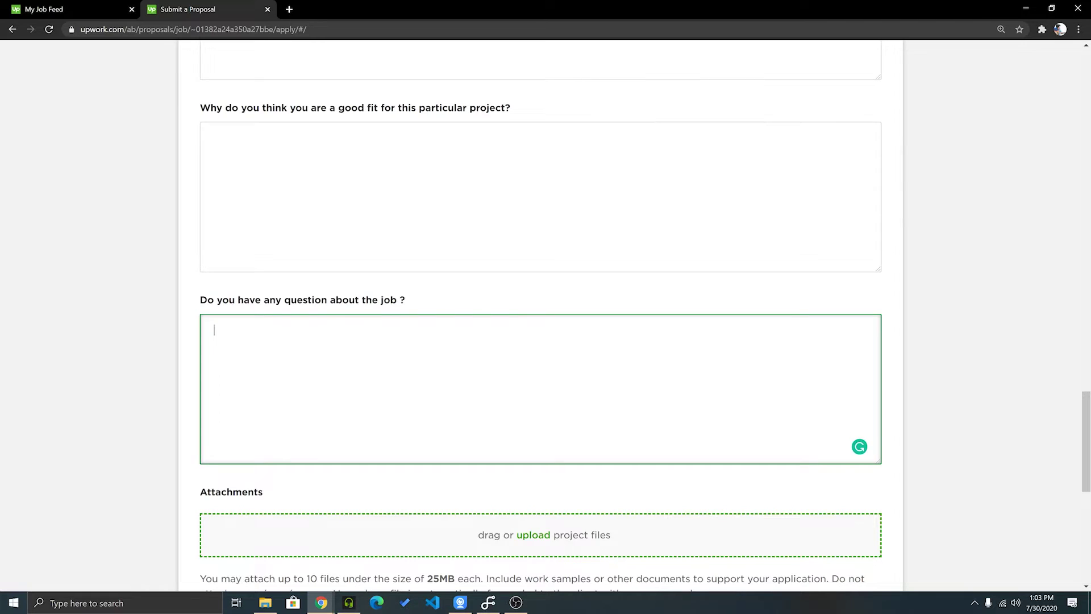
{"action": "triple_click", "coordinate": [272, 299]}
Revisit the cover letter field and move through the answer fields to the last client question.
{"action": "scroll", "coordinate": [540, 315], "scroll_direction": "up", "scroll_amount": 9}
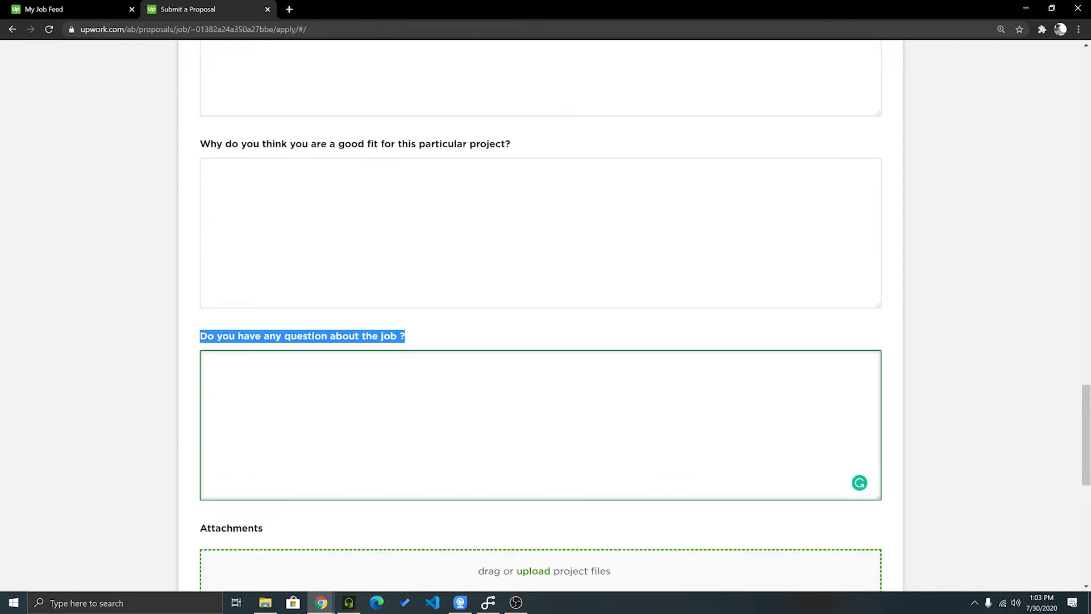
{"action": "scroll", "coordinate": [540, 318], "scroll_direction": "down", "scroll_amount": 1}
{"action": "key", "text": "shift+Tab"}
{"action": "key", "text": "shift+Tab"}
{"action": "key", "text": "shift+Tab"}
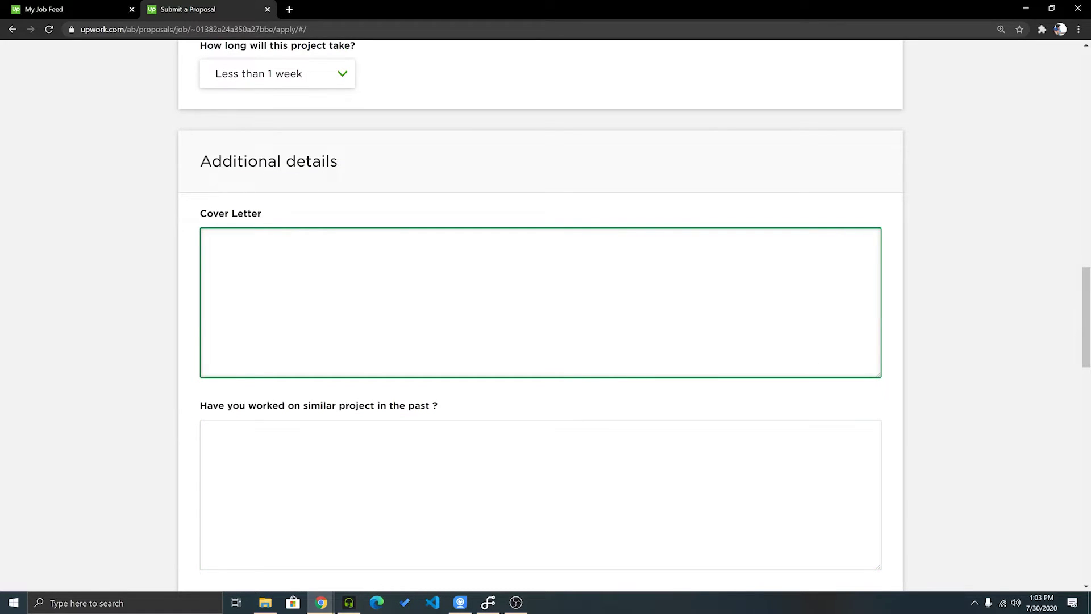
{"action": "key", "text": "Tab"}
{"action": "key", "text": "Tab"}
{"action": "key", "text": "Tab"}
{"action": "key", "text": "Tab"}
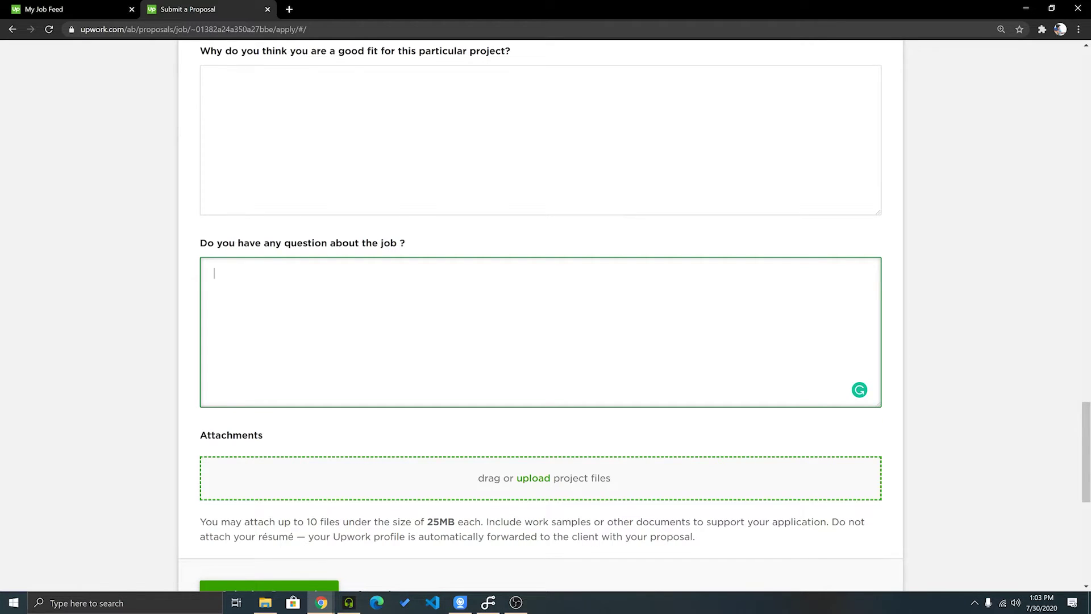
Try "No" as the answer to "Do you have any question about the job ?" and clear it.
{"action": "left_click_drag", "start_coordinate": [200, 242], "coordinate": [405, 243]}
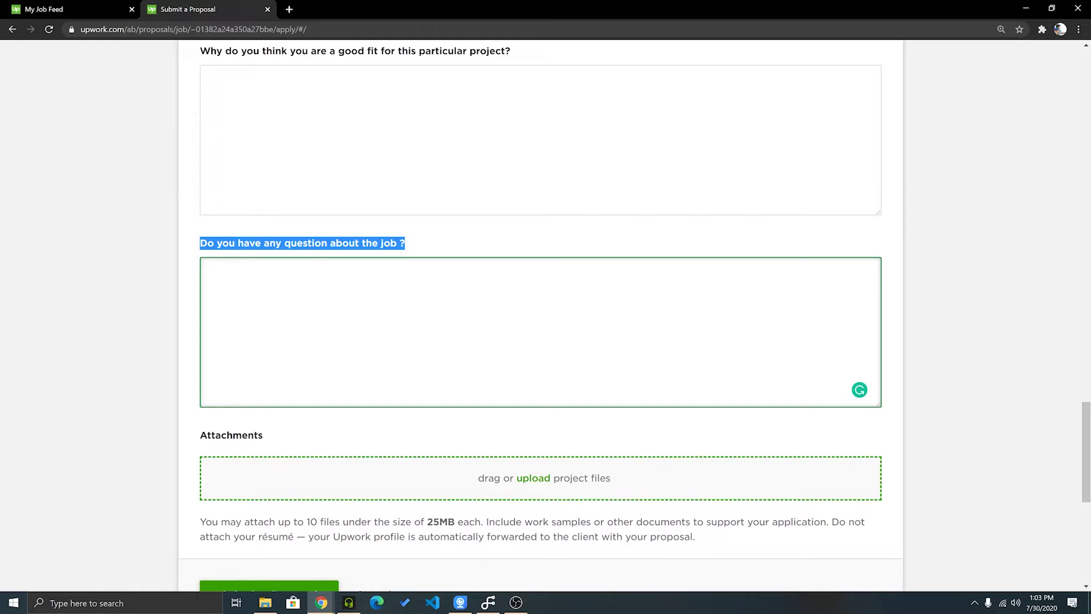
{"action": "left_click", "coordinate": [213, 273]}
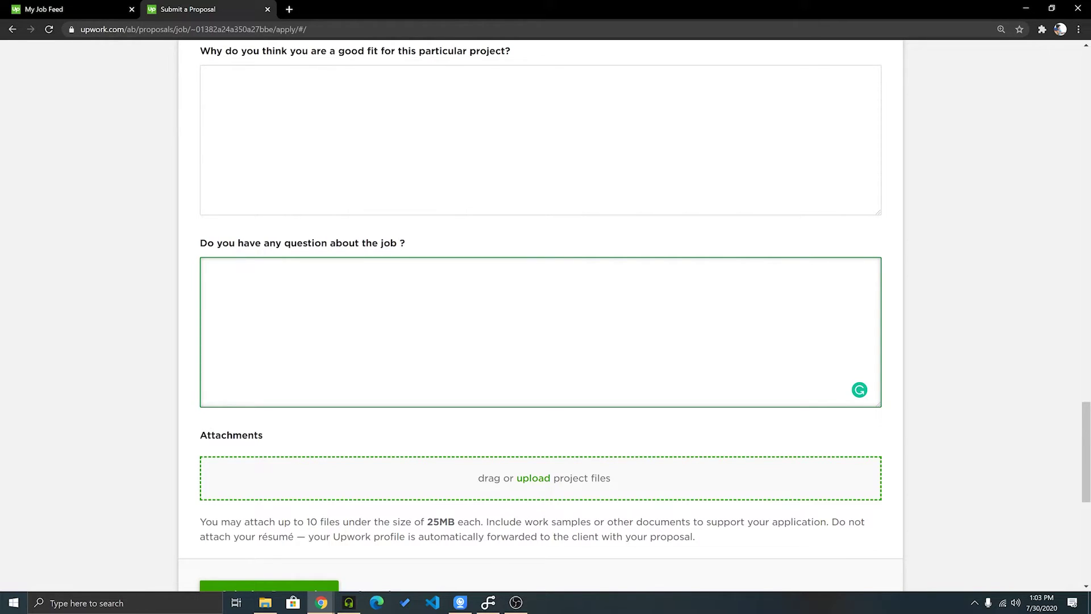
{"action": "type", "text": "No"}
{"action": "key", "text": "BackSpace"}
{"action": "key", "text": "BackSpace"}
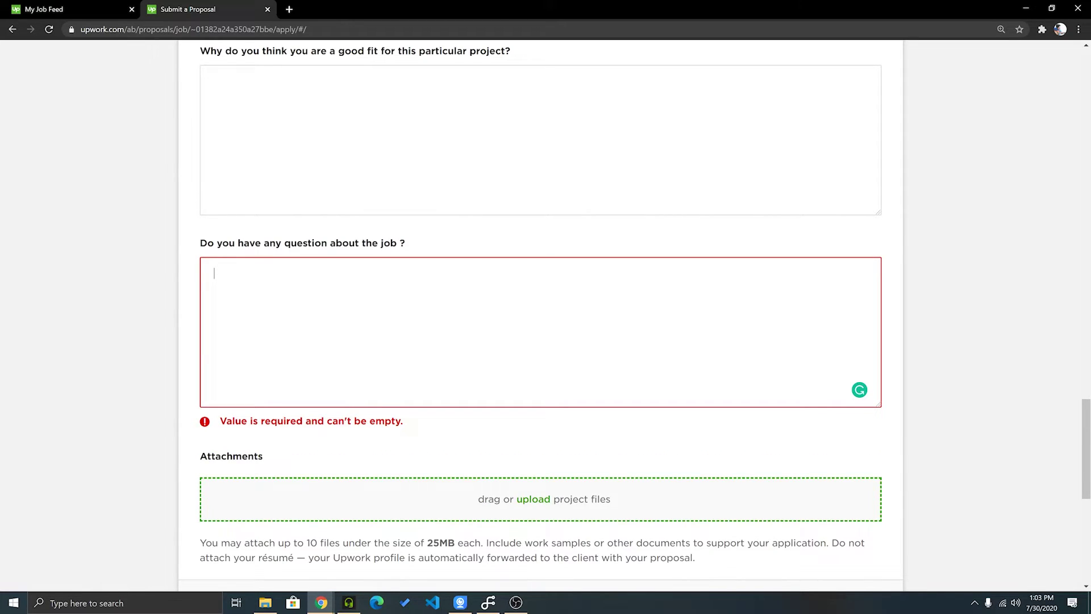
Review the client questions once more from the last one back up to the cover letter field.
{"action": "scroll", "coordinate": [540, 313], "scroll_direction": "up", "scroll_amount": 15}
{"action": "left_click", "coordinate": [540, 511]}
{"action": "key", "text": "Tab"}
{"action": "key", "text": "Tab"}
{"action": "key", "text": "Tab"}
{"action": "scroll", "coordinate": [540, 312], "scroll_direction": "down", "scroll_amount": 5}
{"action": "scroll", "coordinate": [540, 312], "scroll_direction": "up", "scroll_amount": 5}
{"action": "key", "text": "shift+Tab"}
{"action": "scroll", "coordinate": [540, 312], "scroll_direction": "up", "scroll_amount": 3}
{"action": "key", "text": "shift+Tab"}
{"action": "scroll", "coordinate": [540, 312], "scroll_direction": "up", "scroll_amount": 2}
{"action": "key", "text": "shift+Tab"}
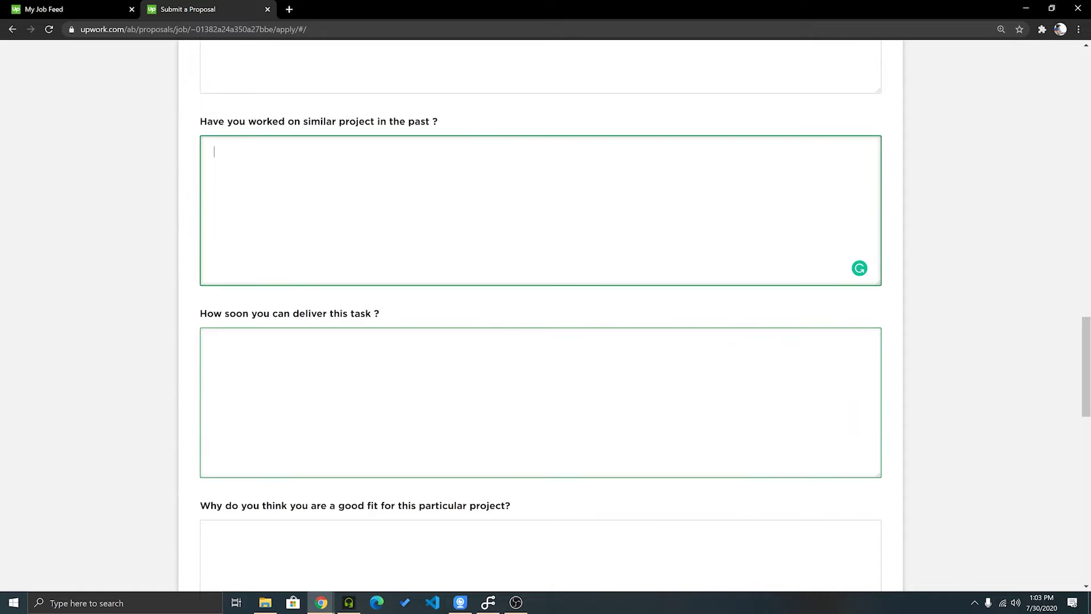
{"action": "scroll", "coordinate": [540, 313], "scroll_direction": "up", "scroll_amount": 3}
{"action": "key", "text": "shift+Tab"}
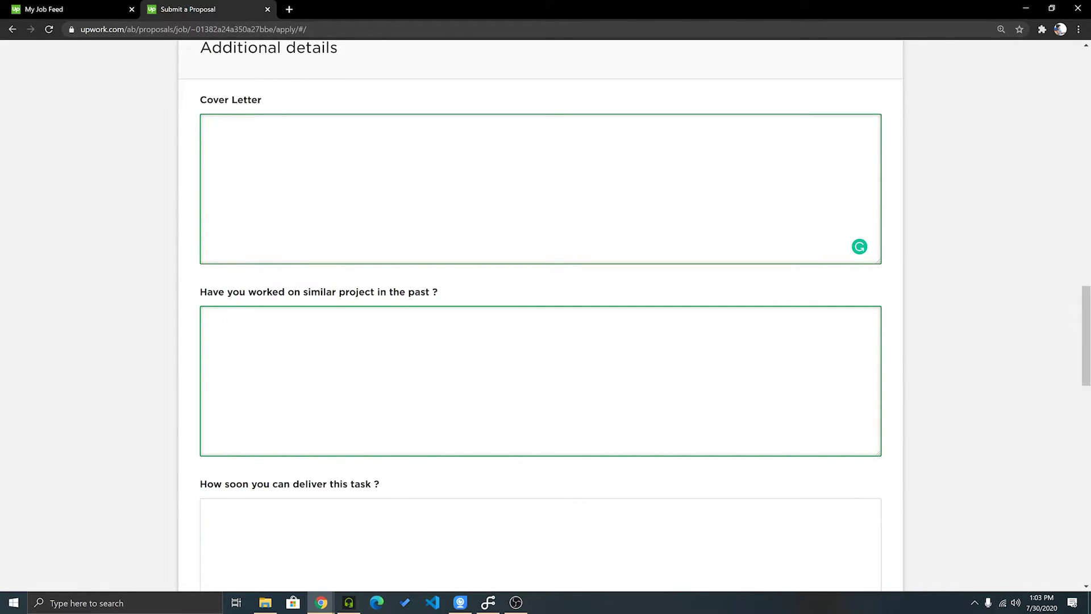
Check the remaining answer fields and the attachments area down to the end of the proposal form.
{"action": "key", "text": "Tab"}
{"action": "key", "text": "Tab"}
{"action": "scroll", "coordinate": [539, 312], "scroll_direction": "down", "scroll_amount": 10}
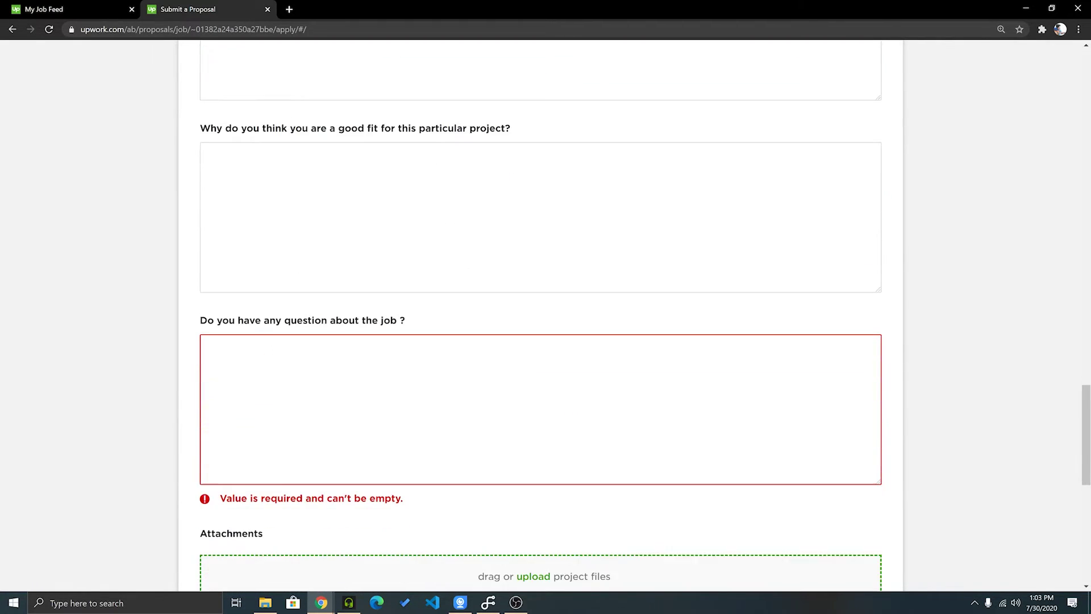
{"action": "key", "text": "Tab"}
{"action": "key", "text": "Tab"}
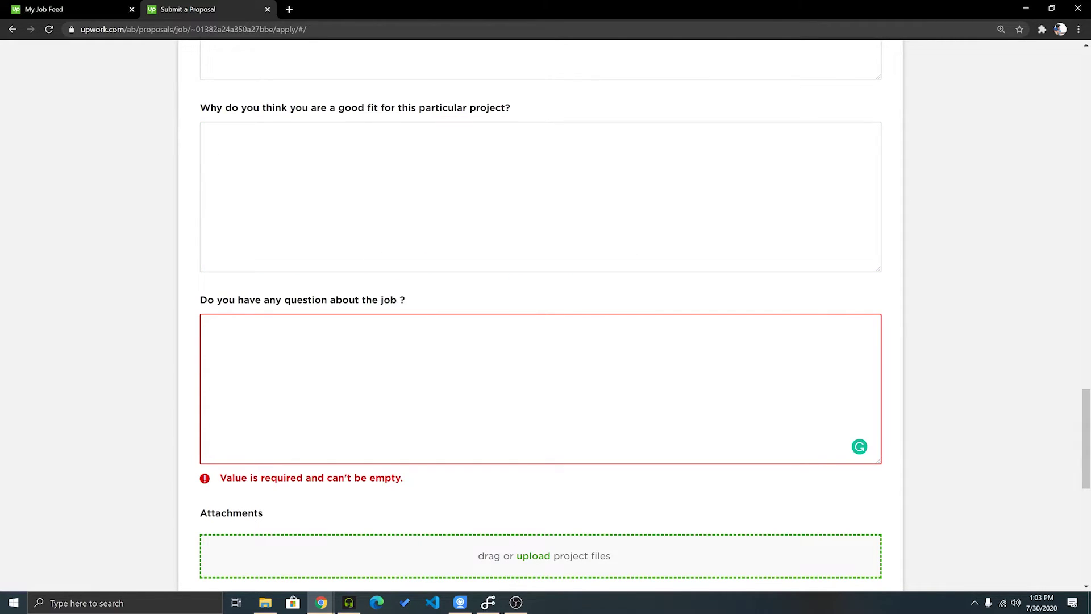
{"action": "scroll", "coordinate": [540, 313], "scroll_direction": "down", "scroll_amount": 5}
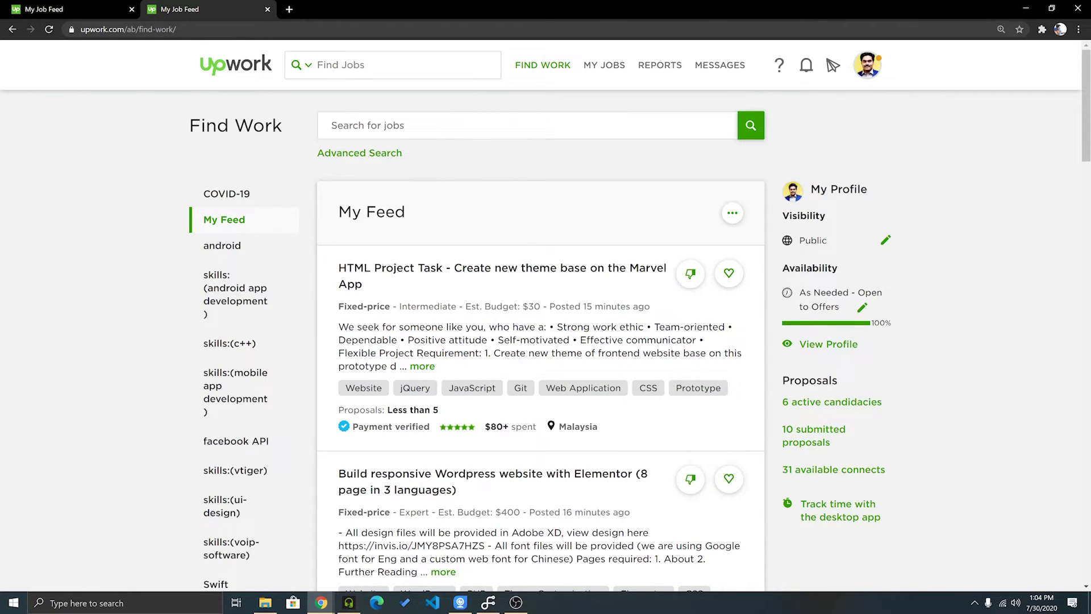
Open the list of submitted proposals from the Find Work page.
{"action": "mouse_move", "coordinate": [542, 65]}
{"action": "left_click_drag", "start_coordinate": [405, 212], "coordinate": [267, 227]}
{"action": "left_click", "coordinate": [405, 212]}
{"action": "mouse_move", "coordinate": [542, 65]}
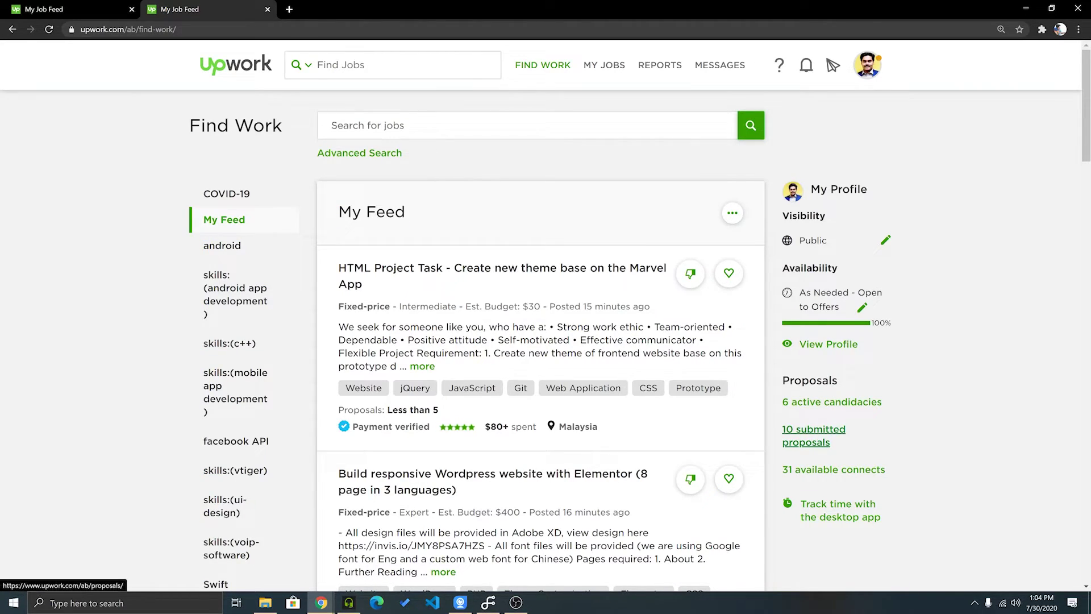
{"action": "left_click", "coordinate": [814, 429]}
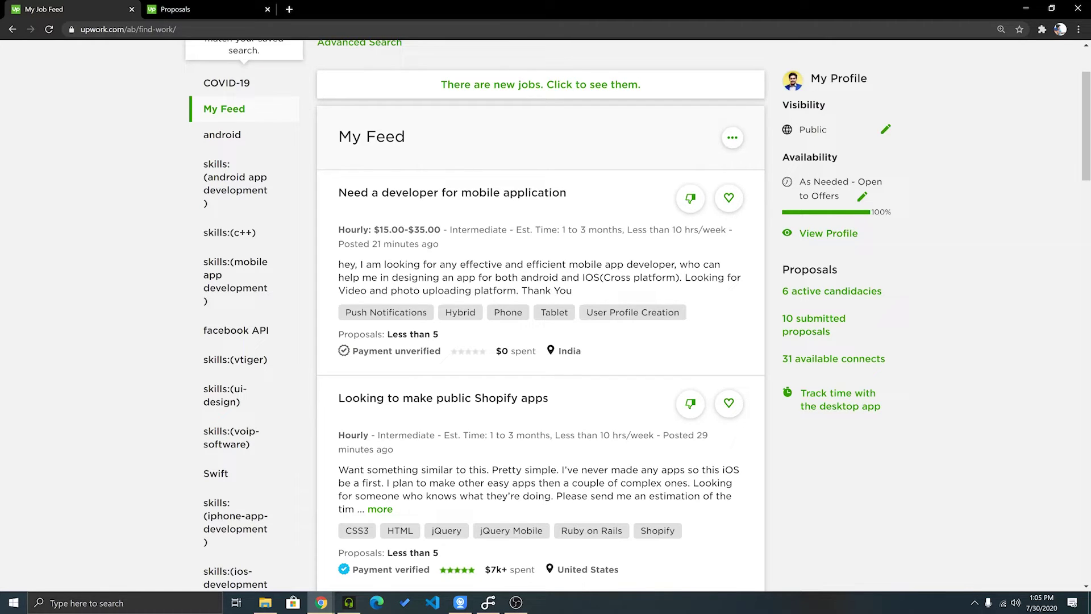
Browse the job feed, open the "Need a developer for mobile application" posting and highlight its description.
{"action": "scroll", "coordinate": [398, 193], "scroll_direction": "down", "scroll_amount": 1}
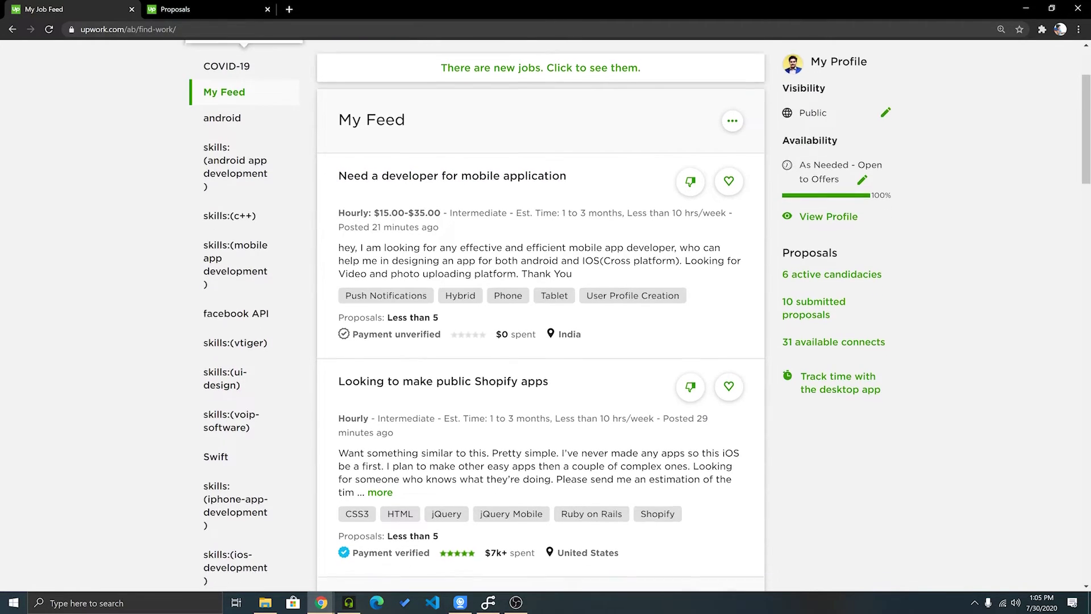
{"action": "scroll", "coordinate": [540, 318], "scroll_direction": "down", "scroll_amount": 3}
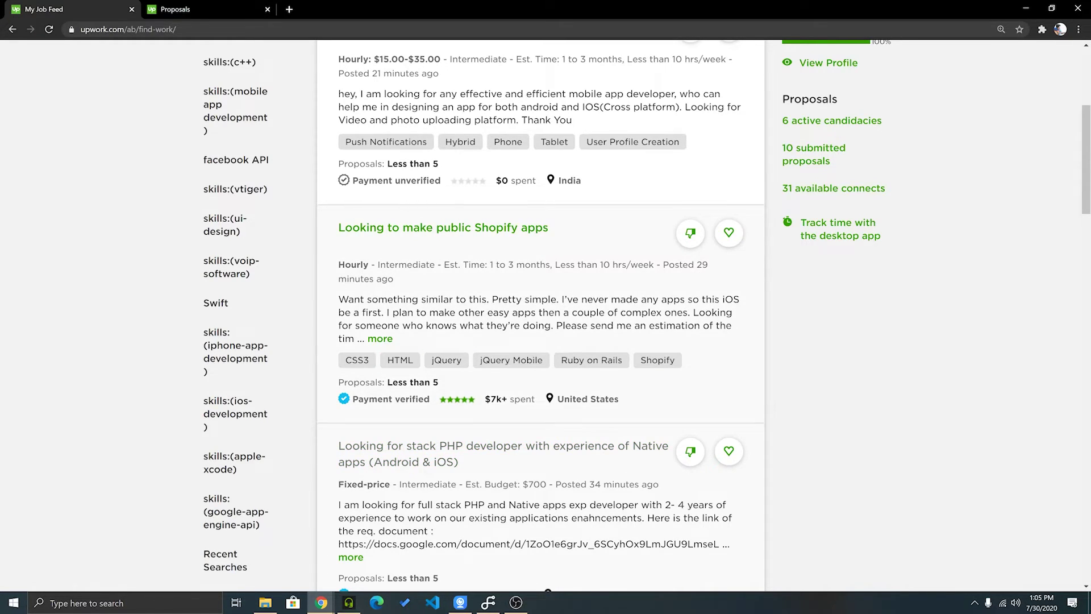
{"action": "scroll", "coordinate": [540, 316], "scroll_direction": "up", "scroll_amount": 2}
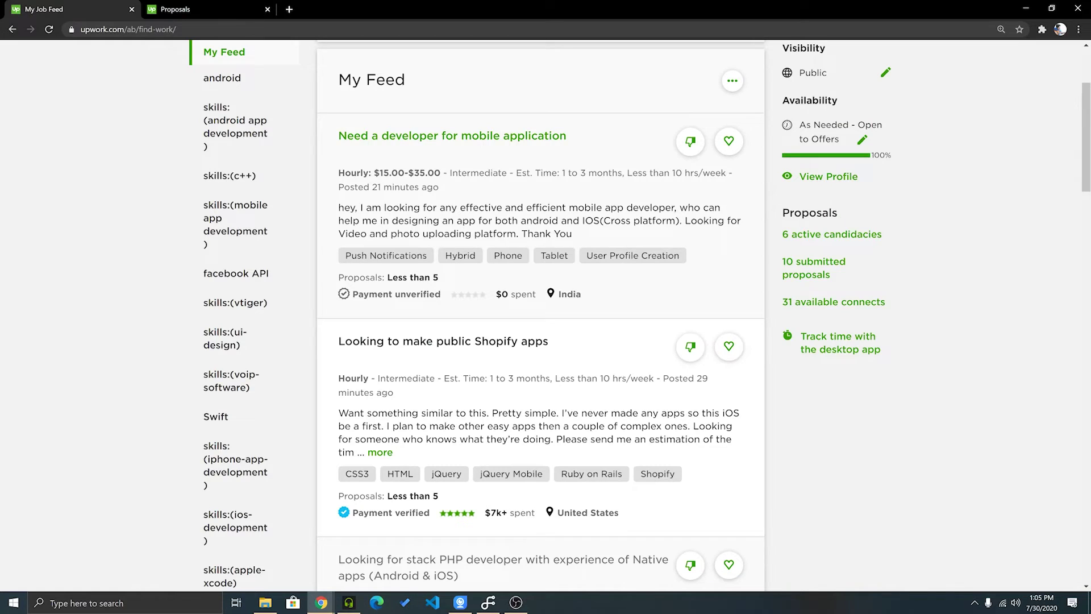
{"action": "scroll", "coordinate": [540, 316], "scroll_direction": "down", "scroll_amount": 2}
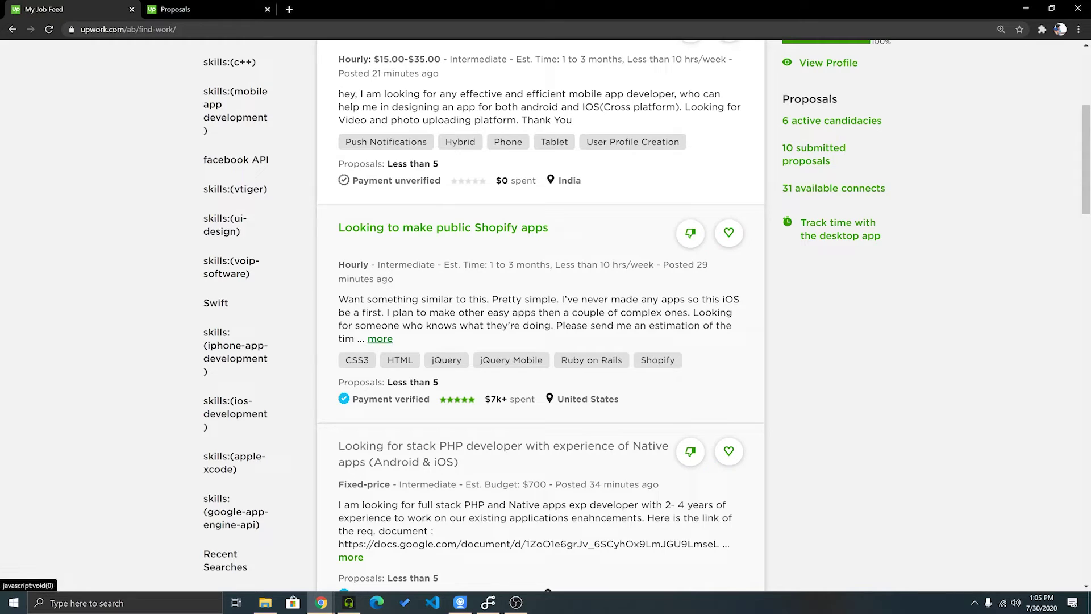
{"action": "left_click", "coordinate": [380, 338]}
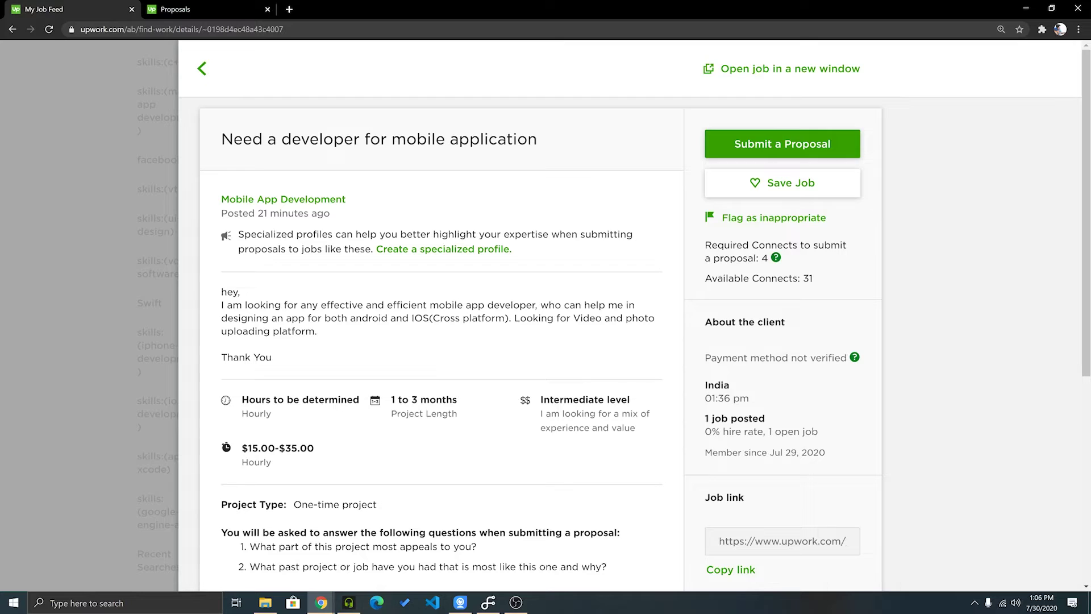
{"action": "left_click_drag", "start_coordinate": [317, 331], "coordinate": [221, 291]}
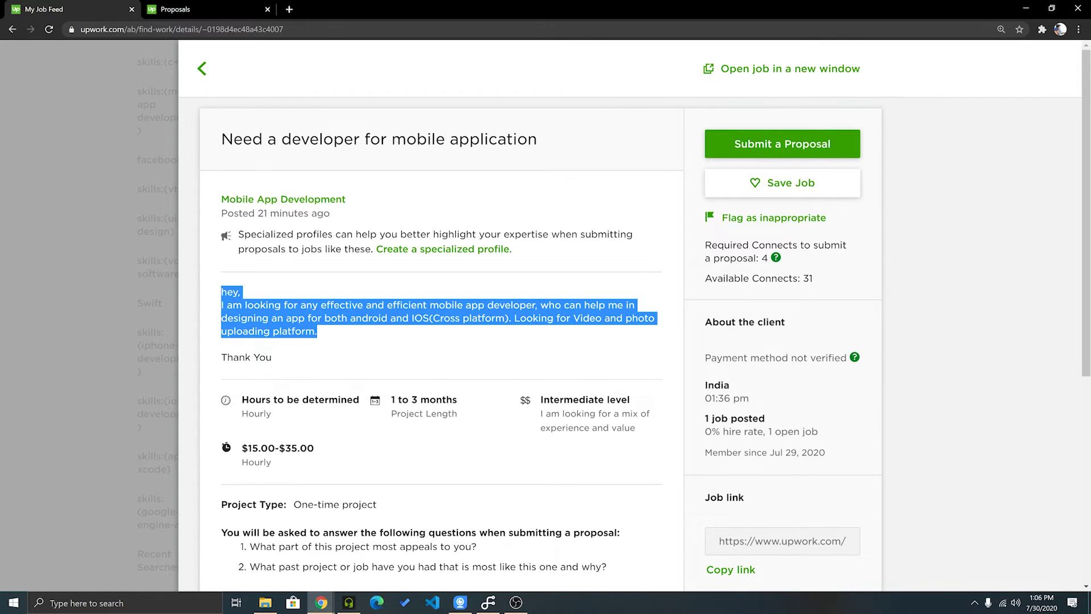